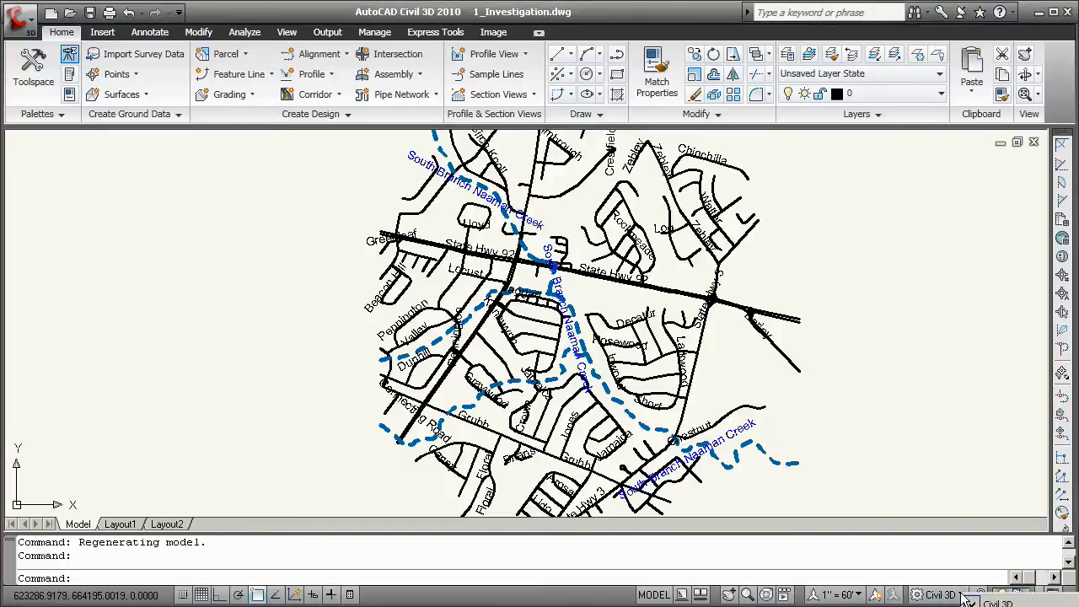
Step: Switch to the Task-based Geospatial workspace and show the Map Task Pane
left_click(963, 593)
left_click(986, 556)
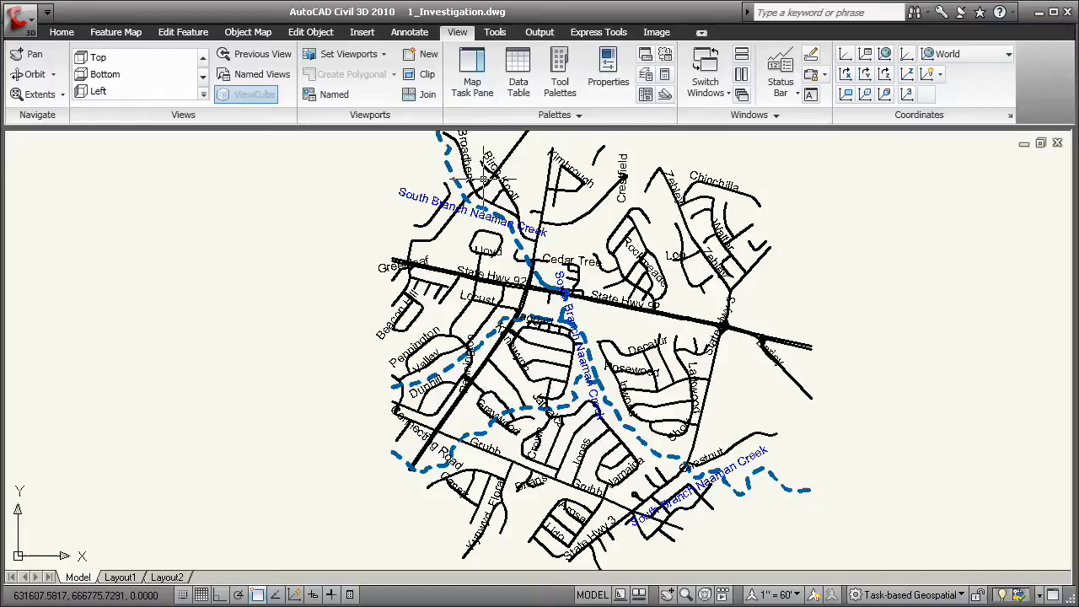
left_click(472, 76)
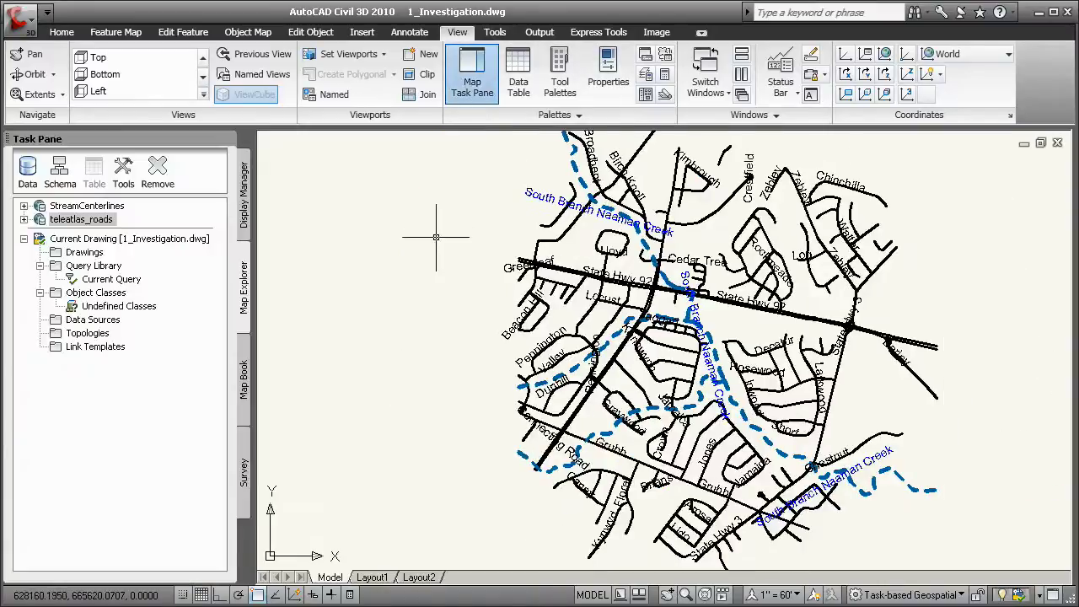
Step: Add the CountyParcels data to the map as a new layer
middle_click_drag(542, 275, 437, 285)
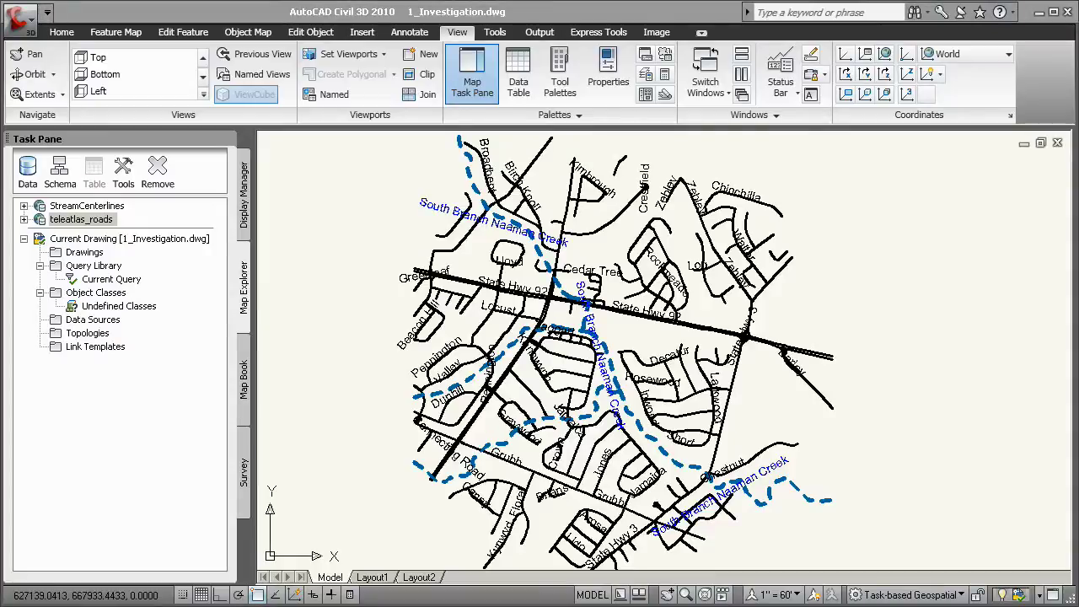
left_click_drag(232, 383, 496, 314)
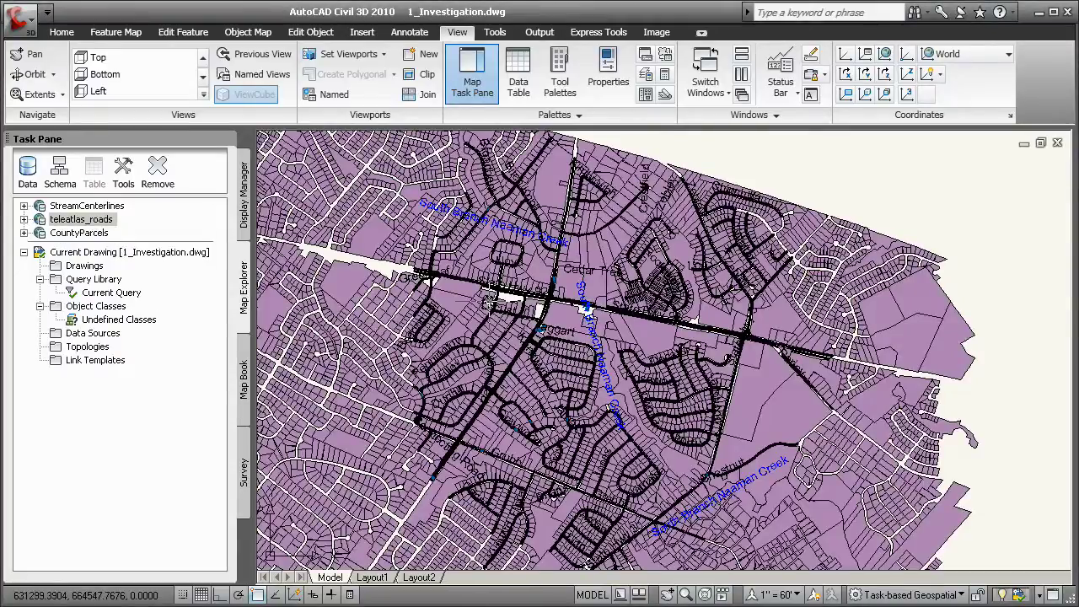
Step: Edit the CountyParcels layer's polygon style and set its fill pattern to None
left_click(242, 240)
right_click(177, 242)
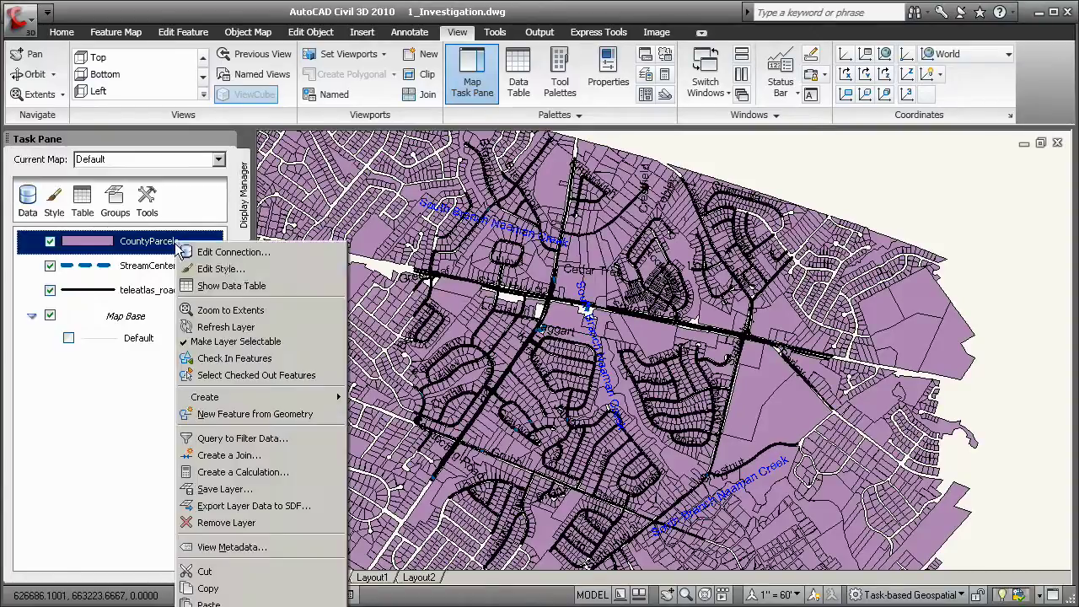
left_click(221, 268)
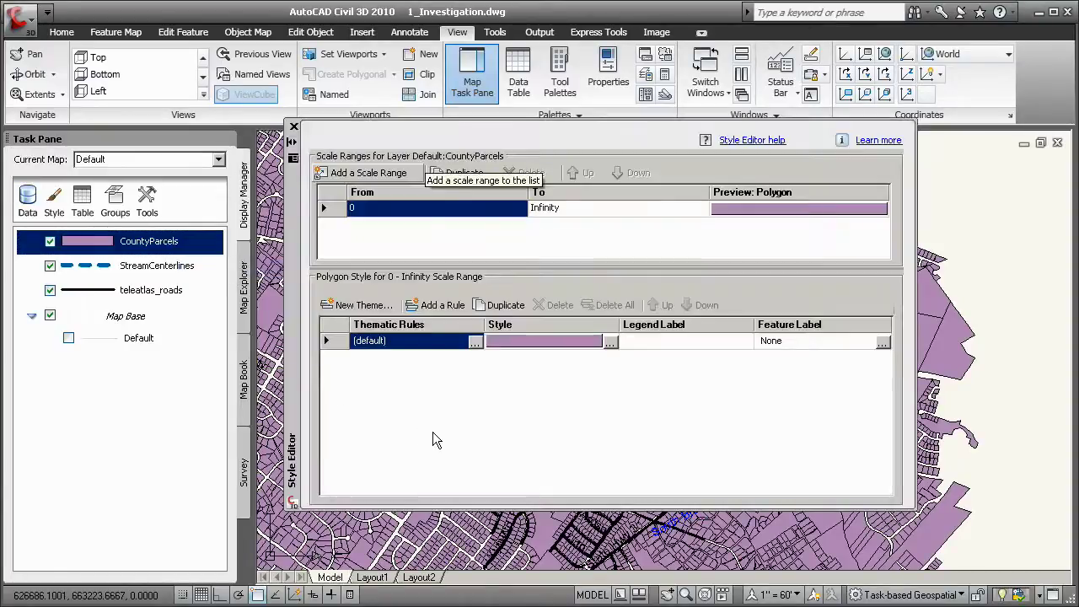
left_click(610, 341)
left_click(711, 159)
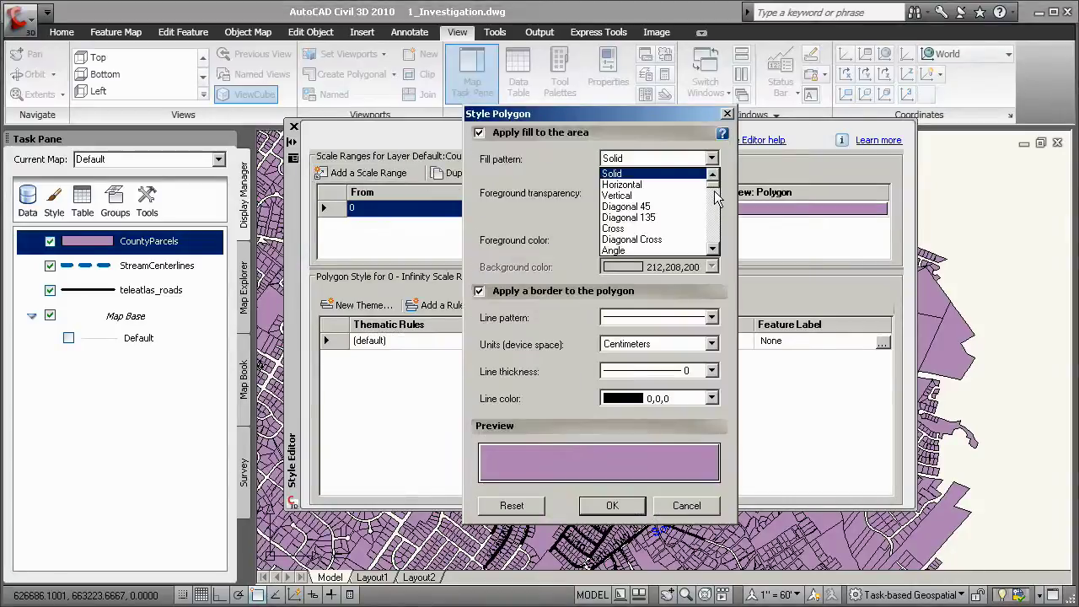
scroll(674, 181, "up", 1)
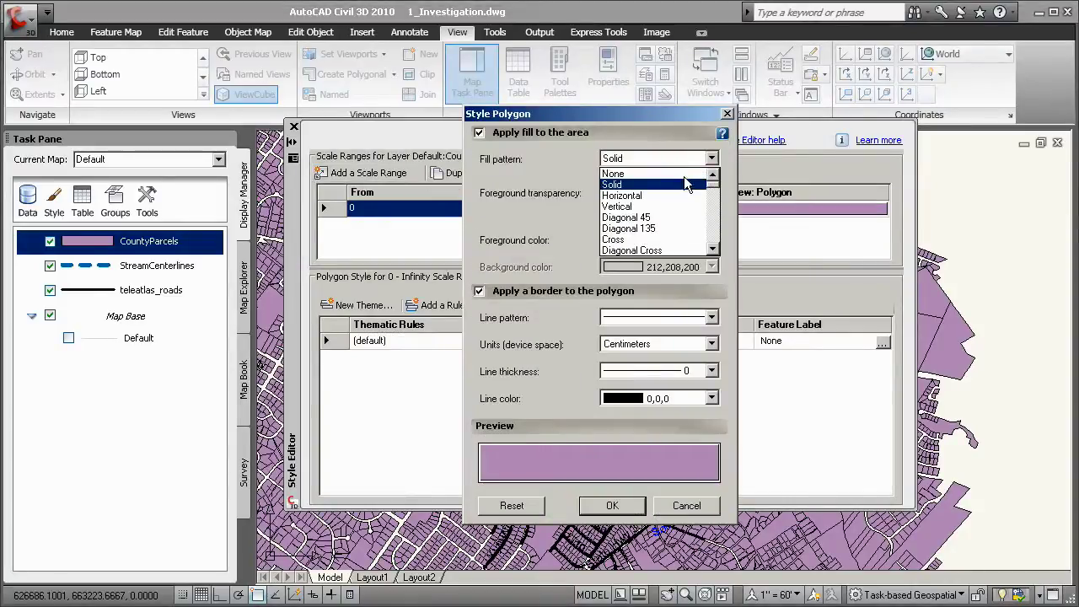
left_click(638, 174)
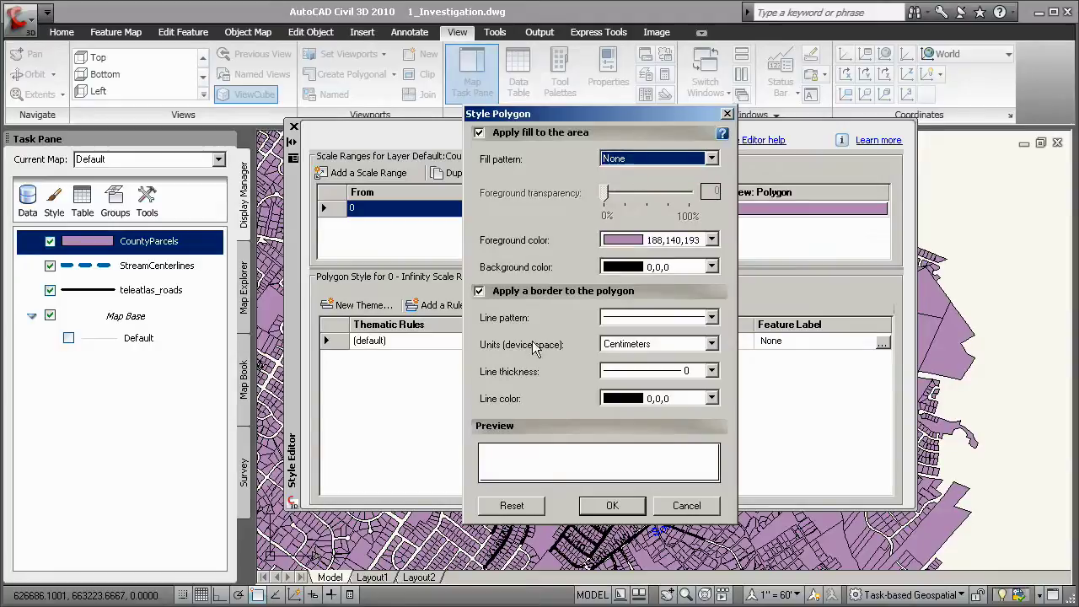
Step: Set the parcel polygons' border line color to gray 175,175,175, apply the style and close the Style Editor
left_click(712, 318)
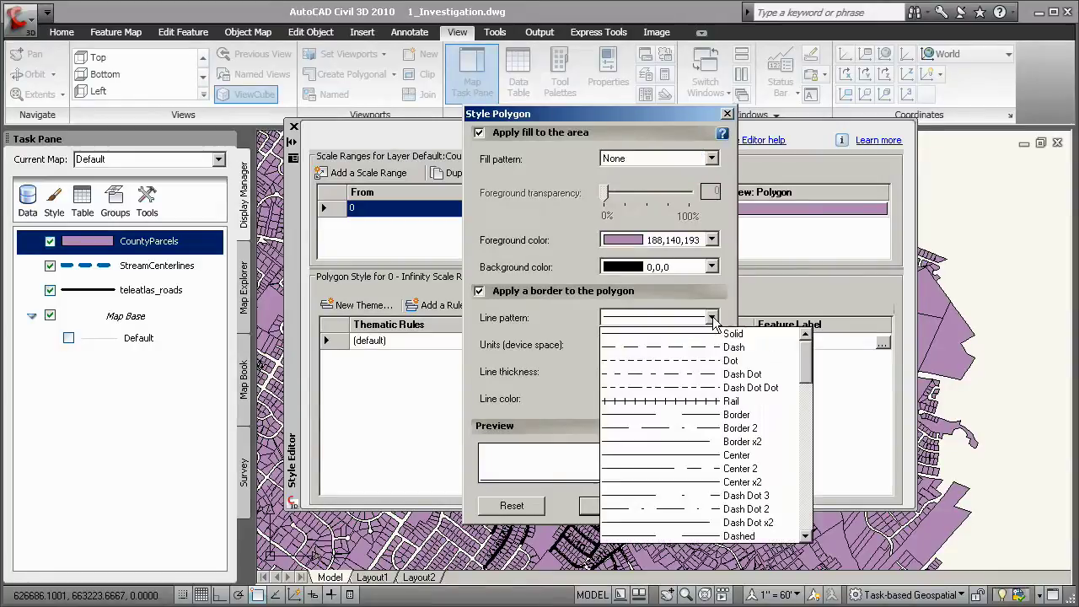
left_click(713, 320)
left_click(712, 398)
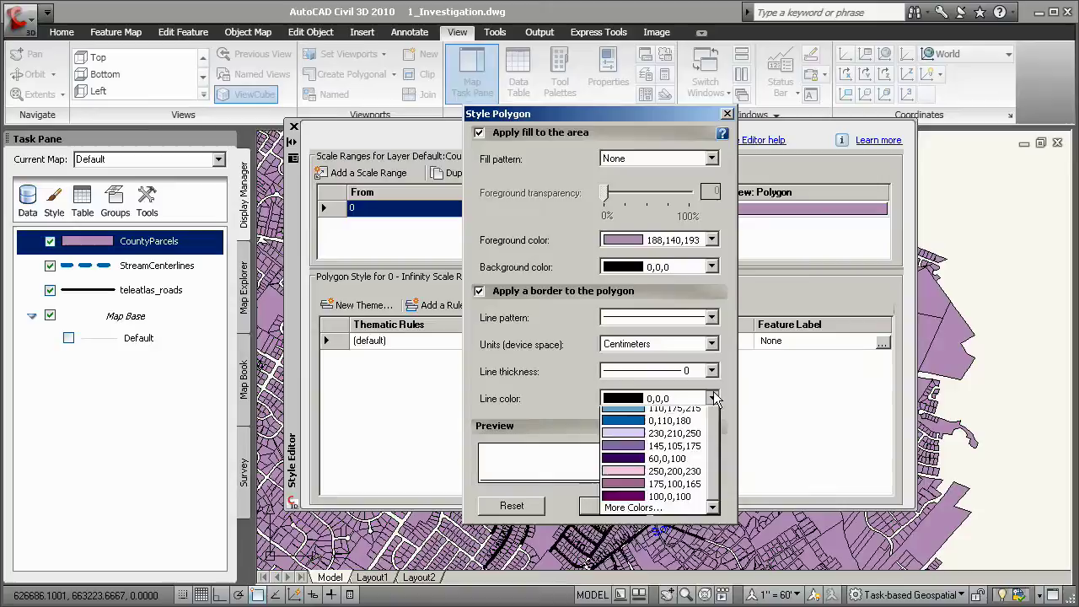
left_click(665, 490)
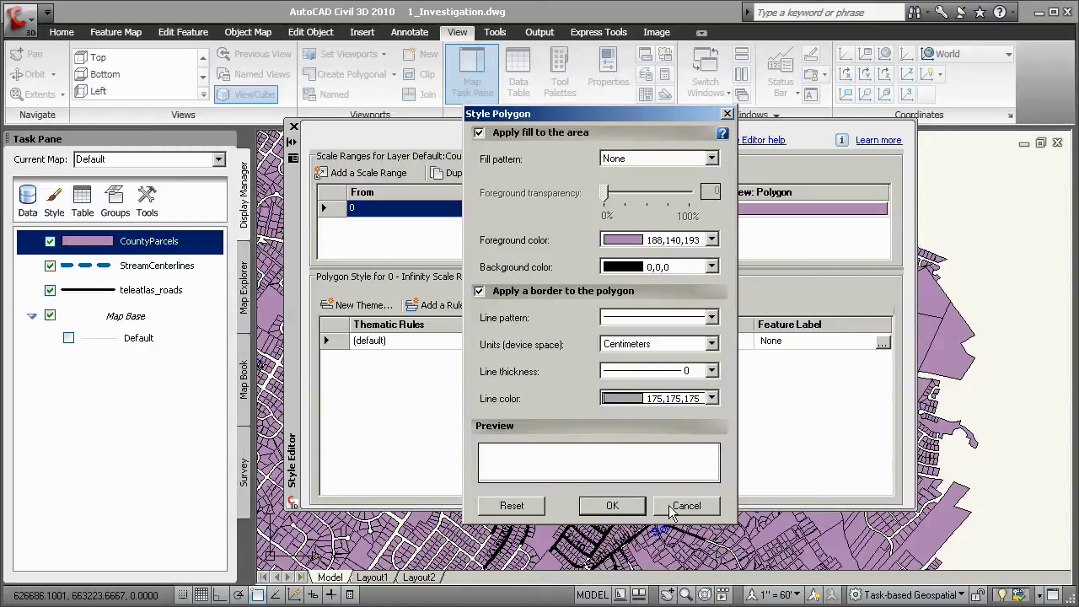
left_click(611, 504)
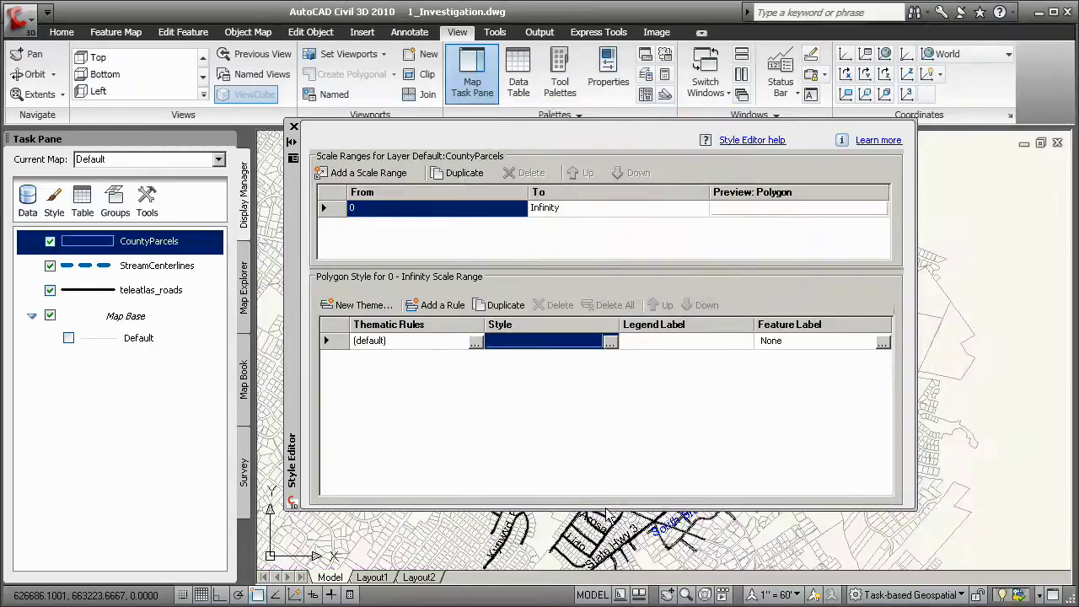
left_click(293, 126)
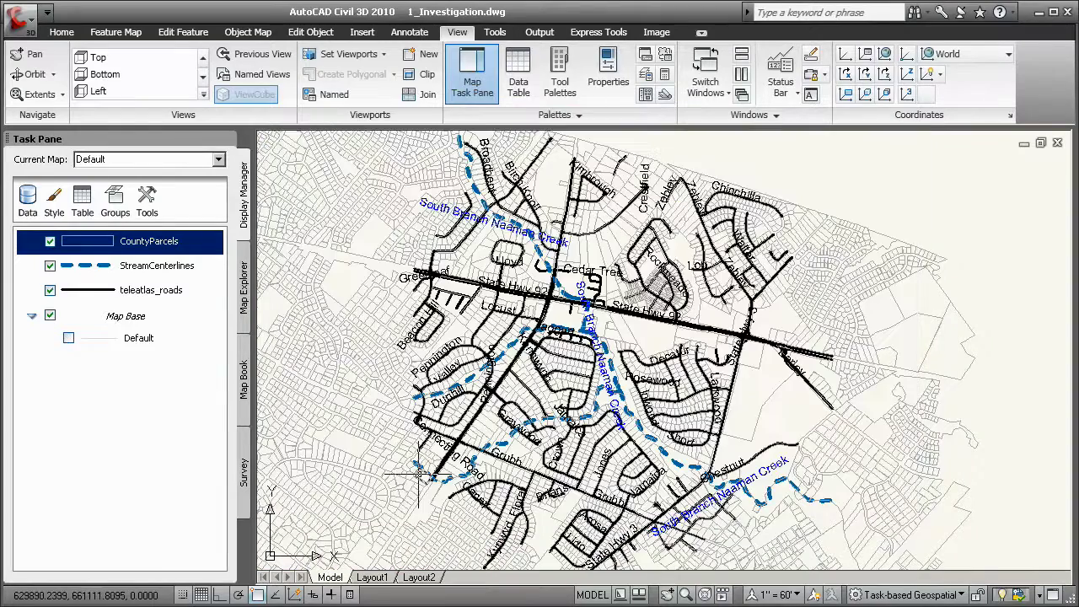
Step: Select a parcel between Patwynn and Wynnwood, examine its attributes through to the area and length in the data table, and clear the selection
scroll(624, 345, "up", 3)
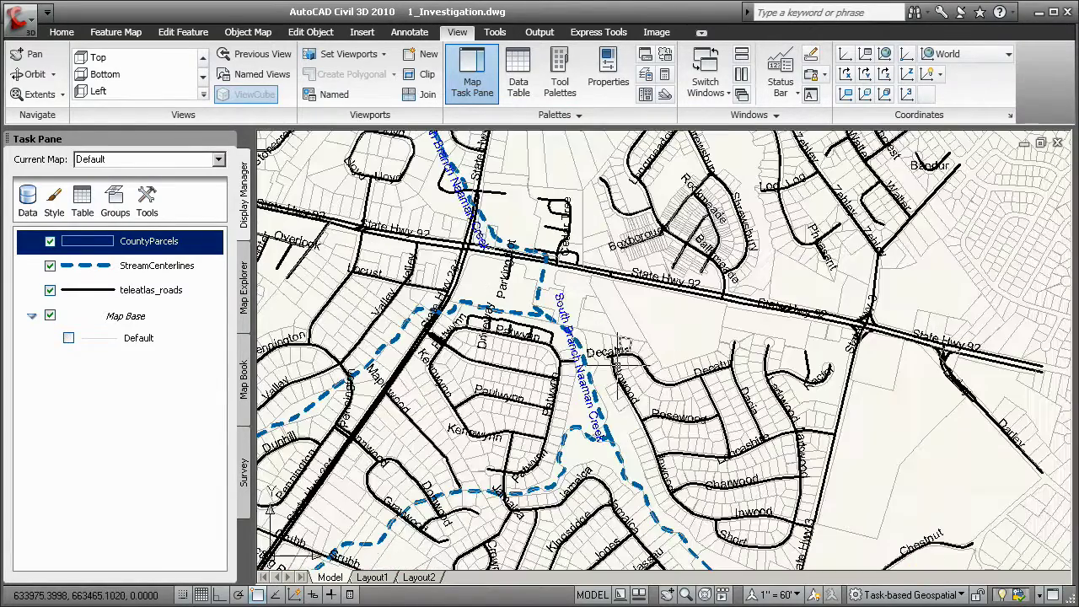
scroll(624, 346, "up", 3)
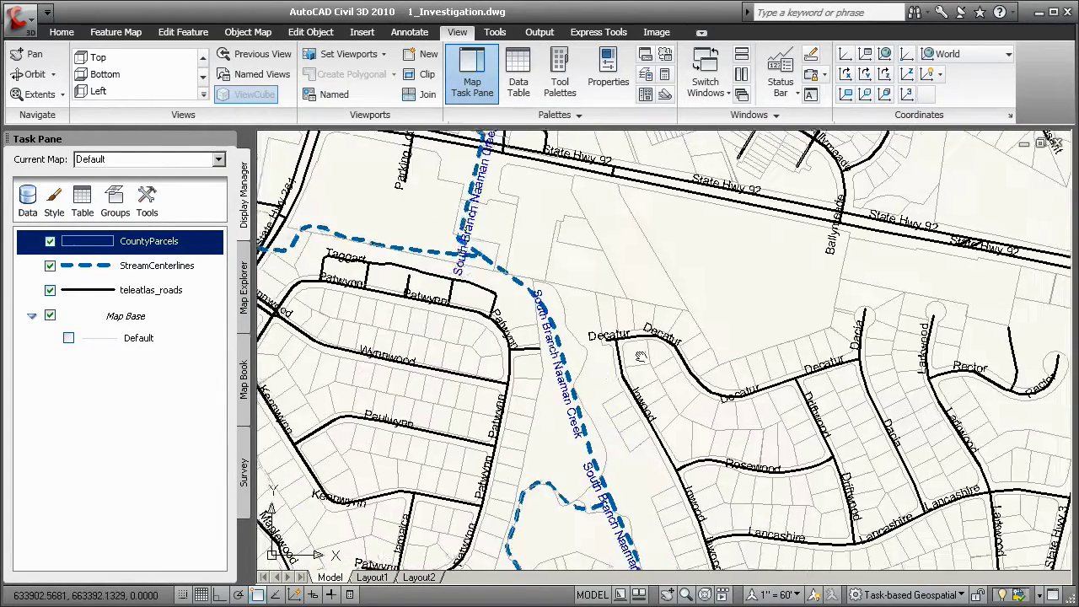
middle_click_drag(611, 375, 672, 323)
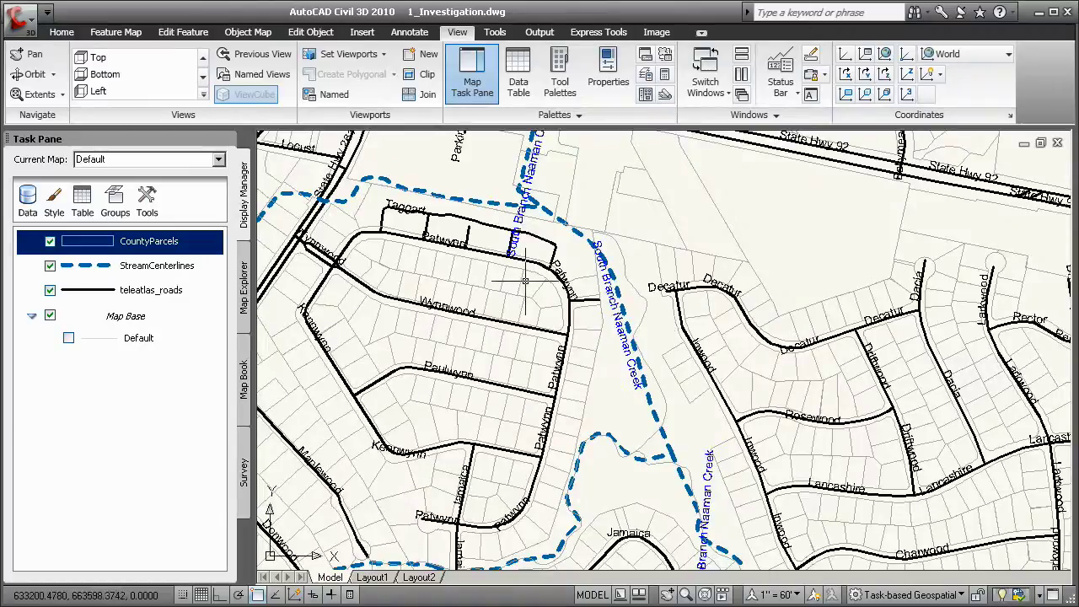
left_click(496, 277)
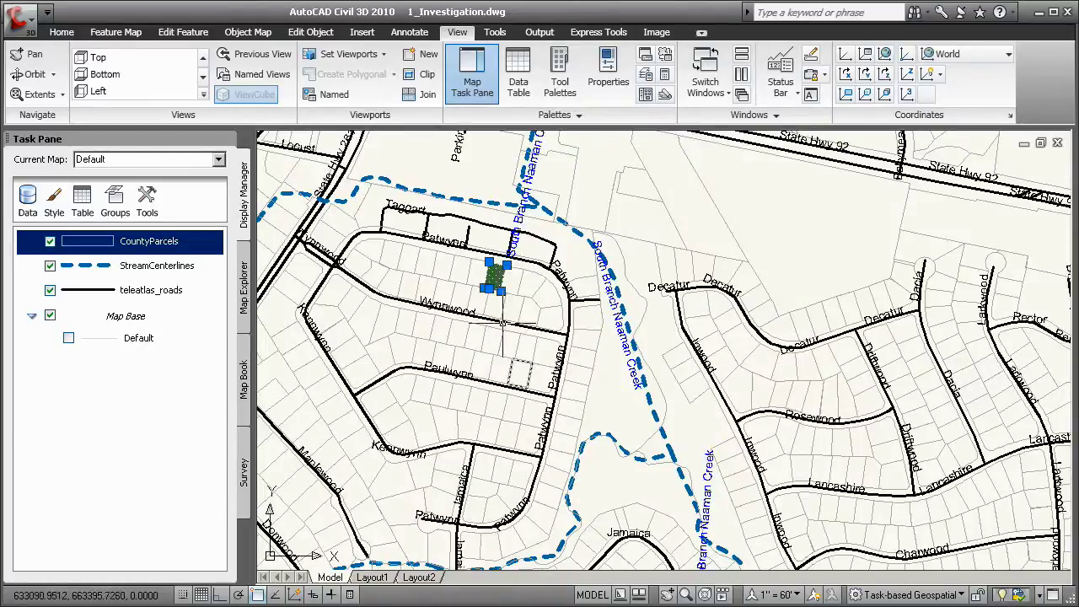
right_click(492, 280)
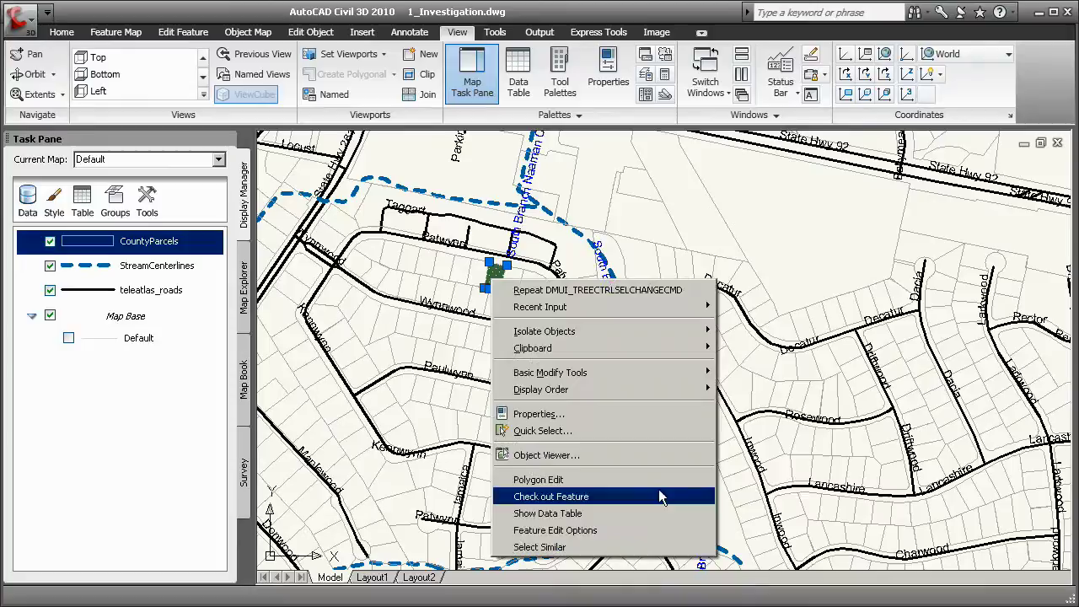
left_click(667, 512)
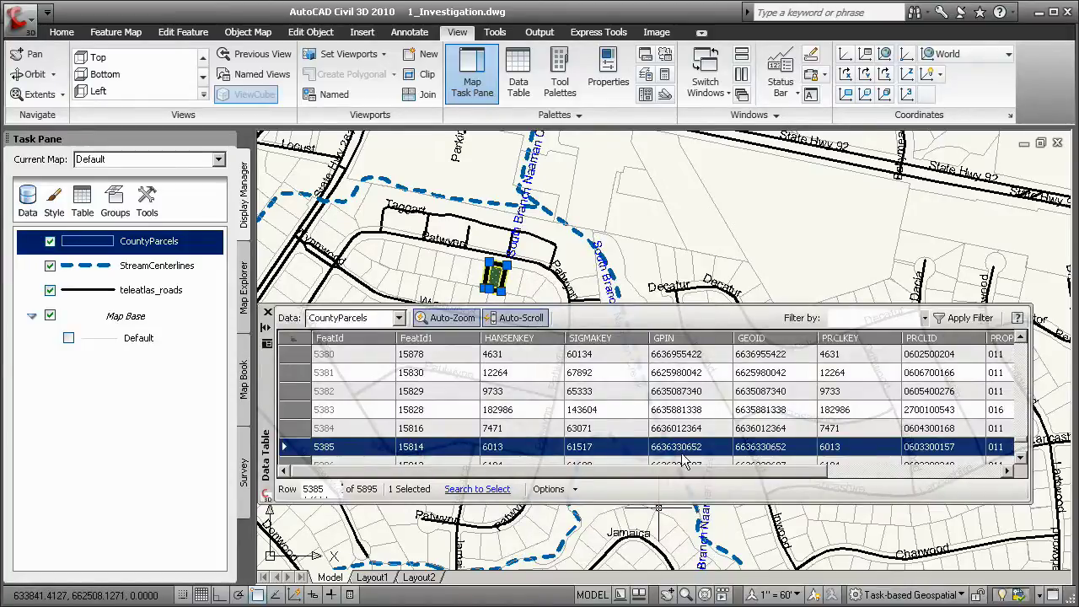
left_click_drag(821, 473, 1012, 482)
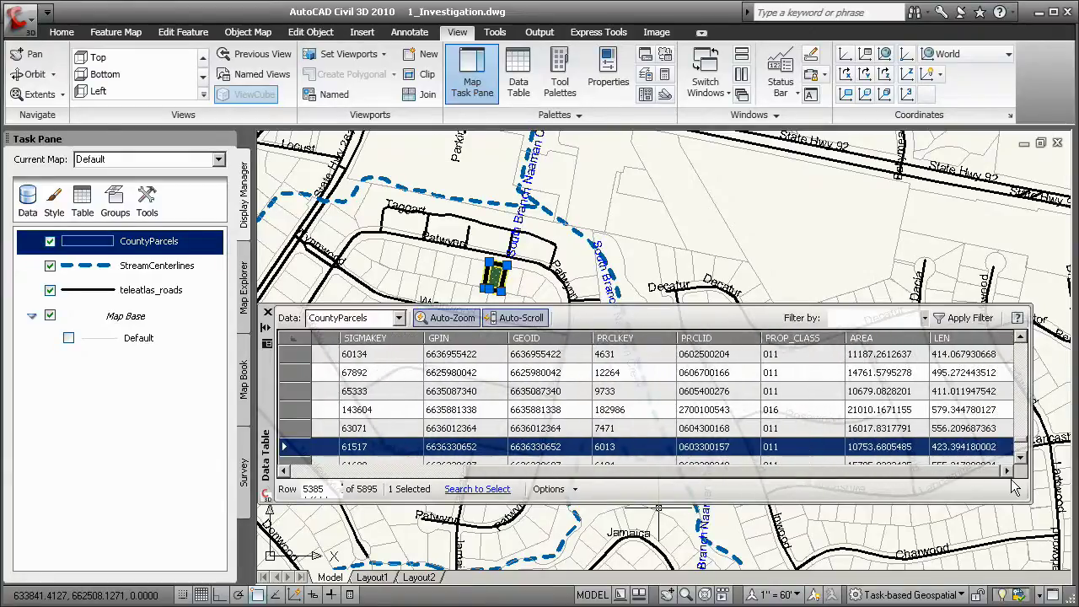
left_click(267, 312)
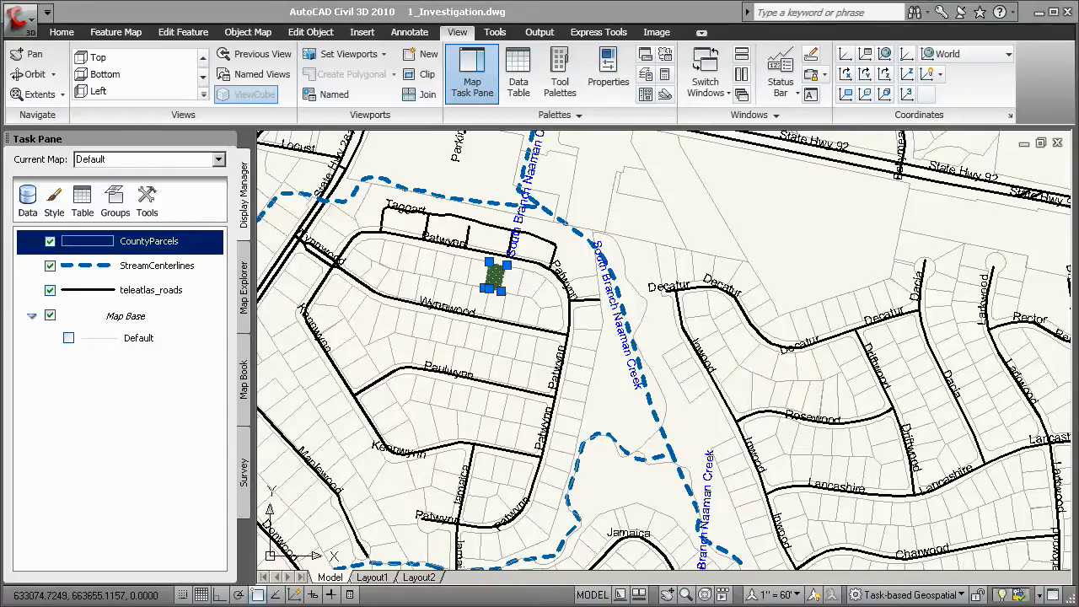
key("Escape")
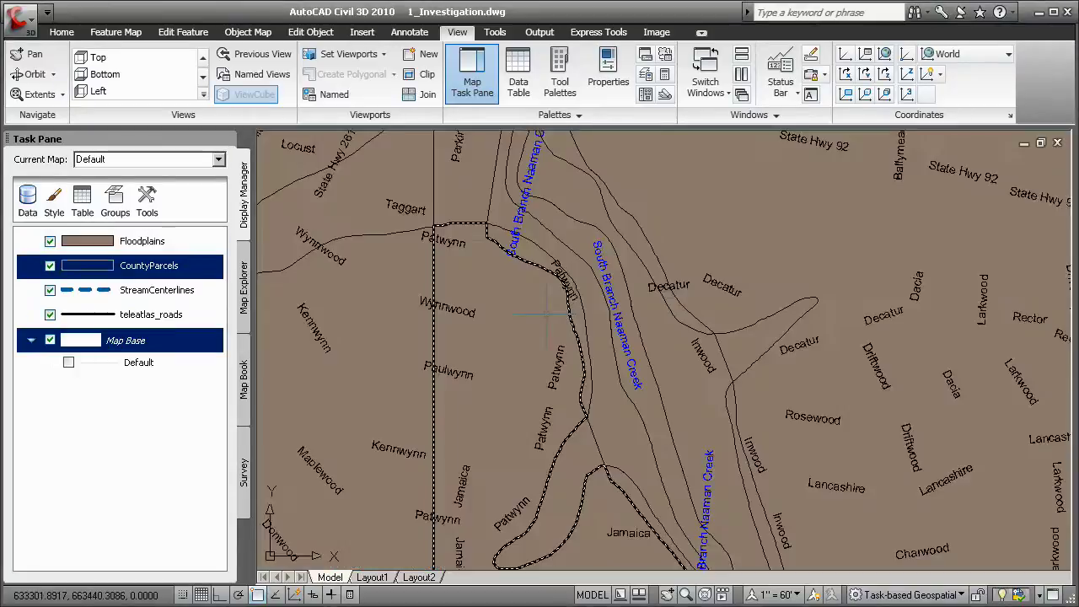
Step: Start a new polygon theme for the Floodplains layer based on the ZONE property
scroll(554, 331, "down", 4)
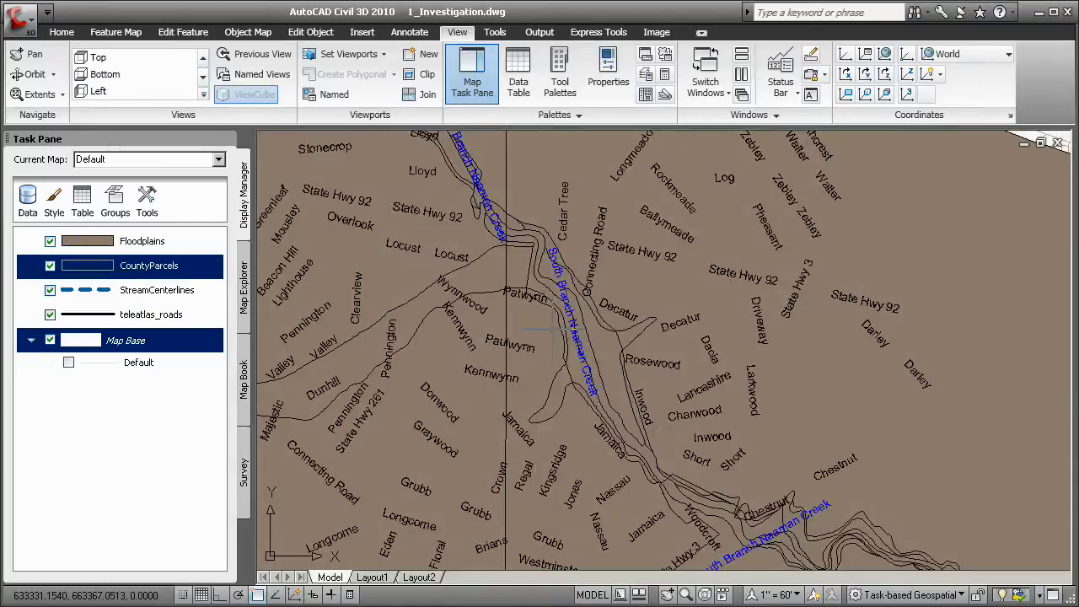
scroll(560, 333, "down", 3)
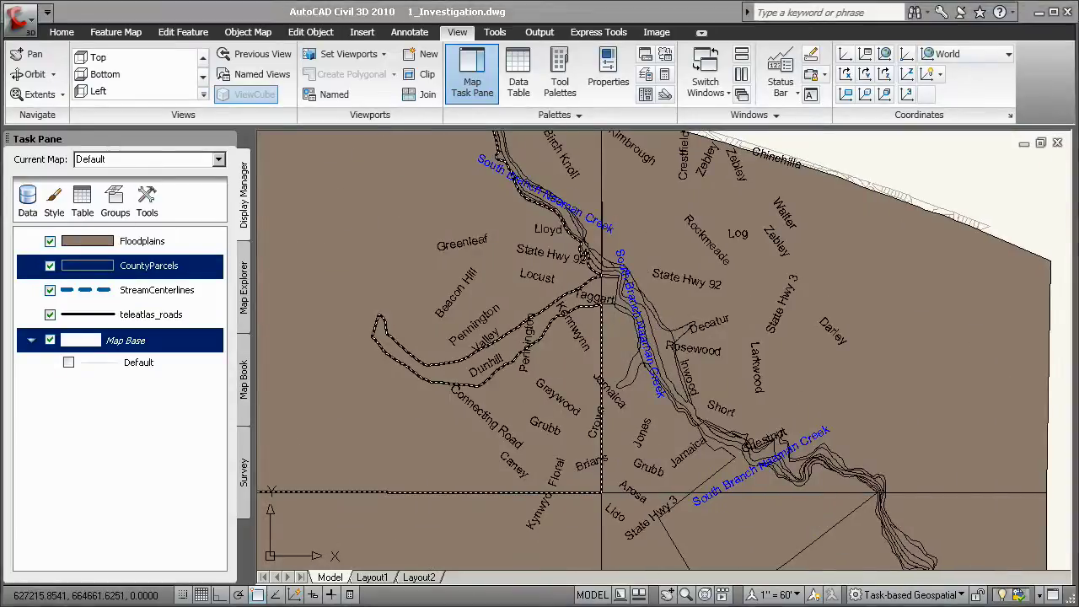
right_click(154, 243)
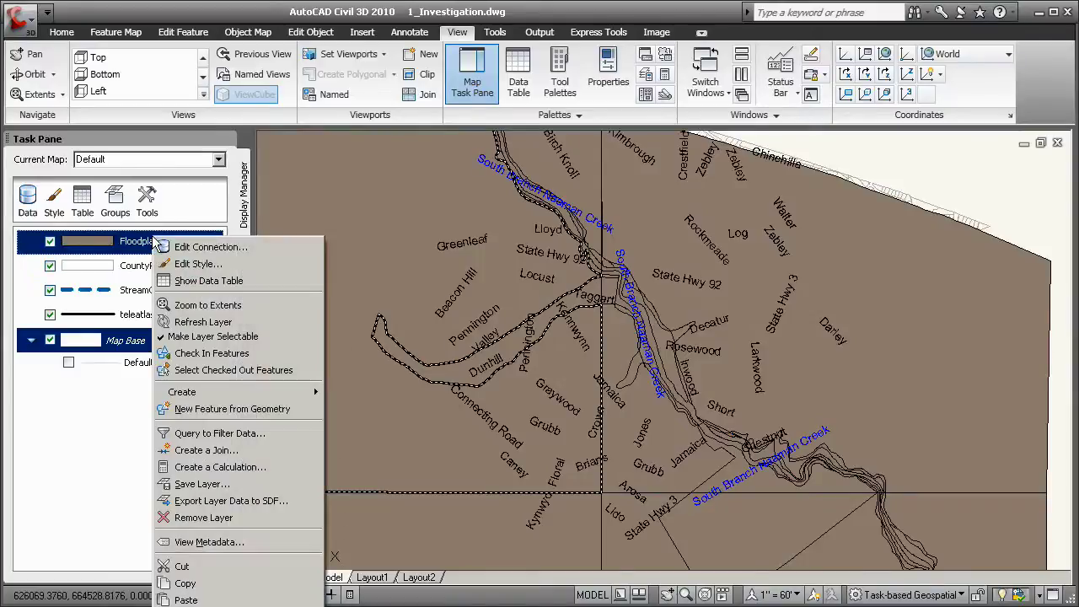
left_click(198, 263)
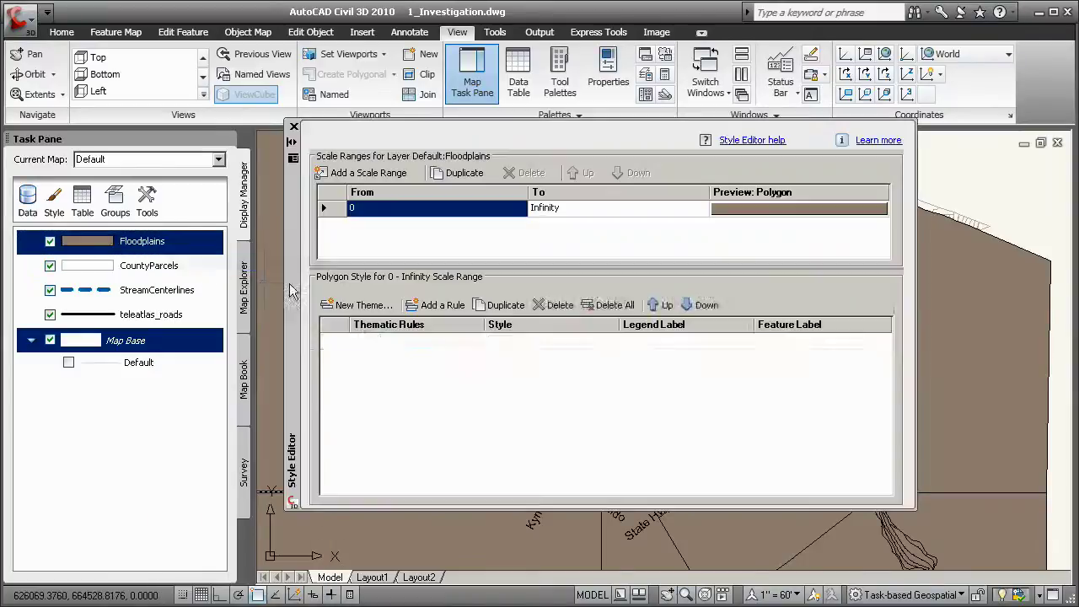
left_click(365, 307)
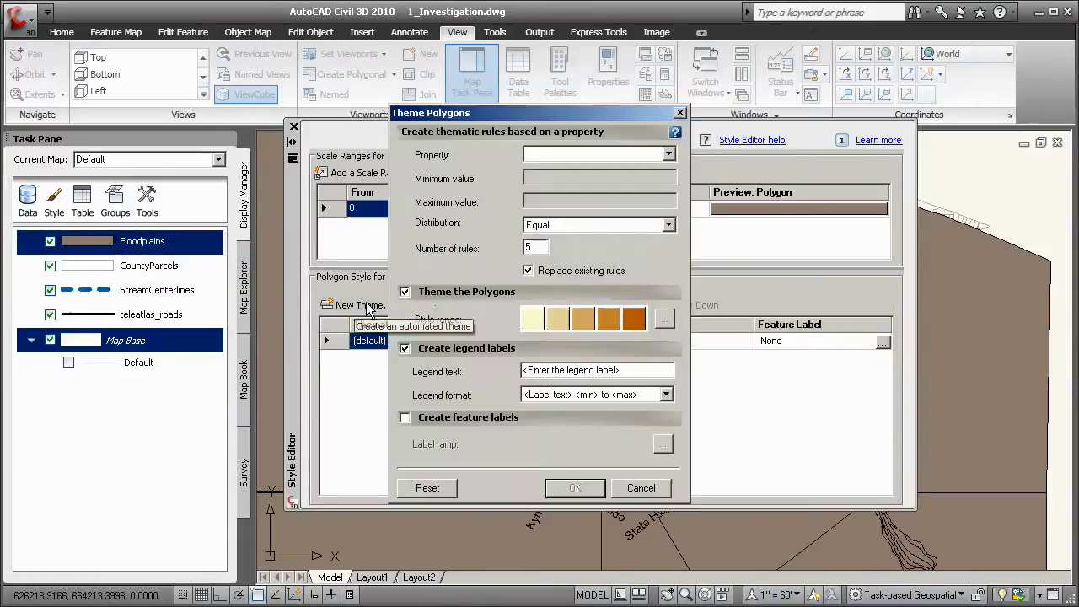
left_click(668, 154)
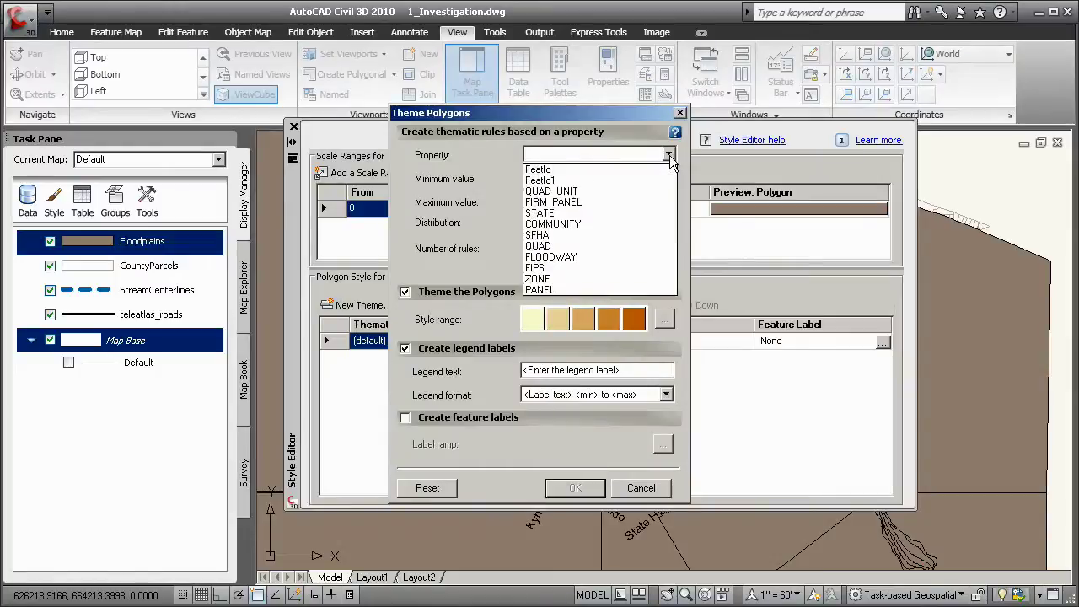
left_click(660, 279)
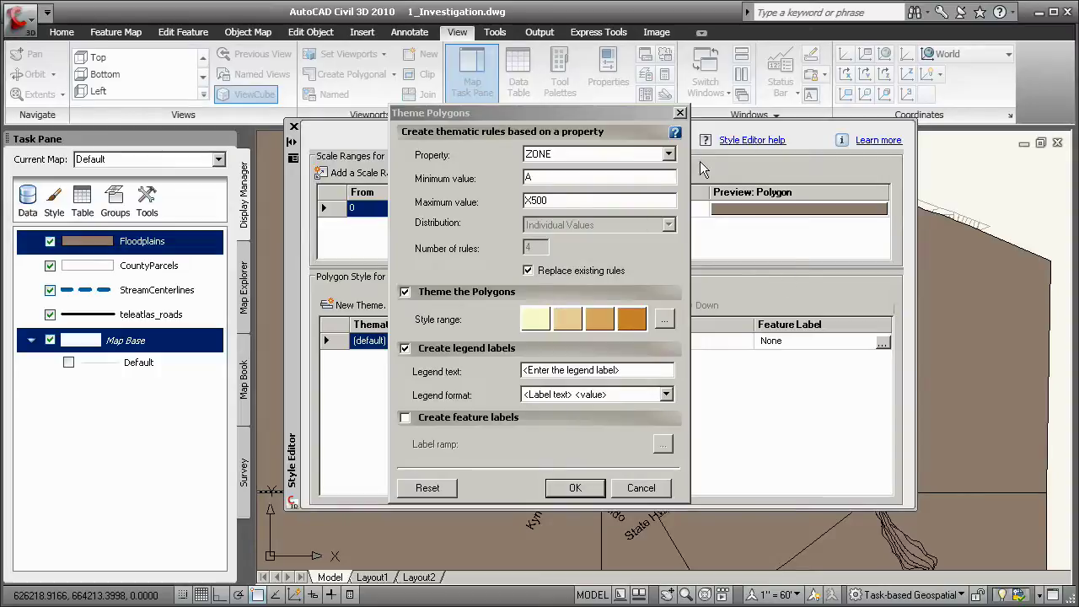
Step: Set the foreground transparency of the floodplain theme's fill to 50%
left_click(664, 321)
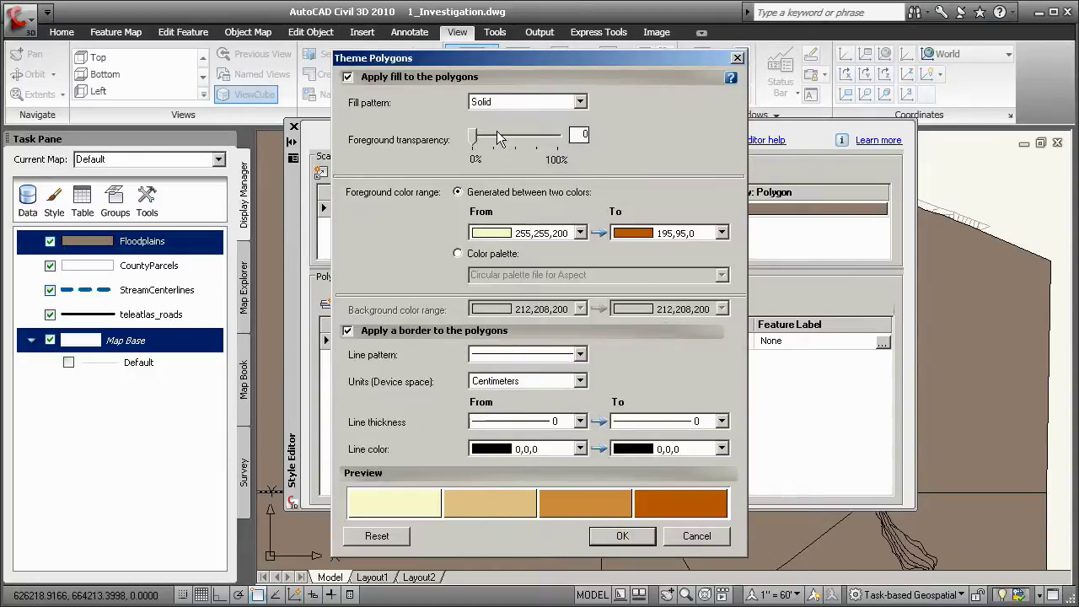
left_click_drag(474, 136, 517, 140)
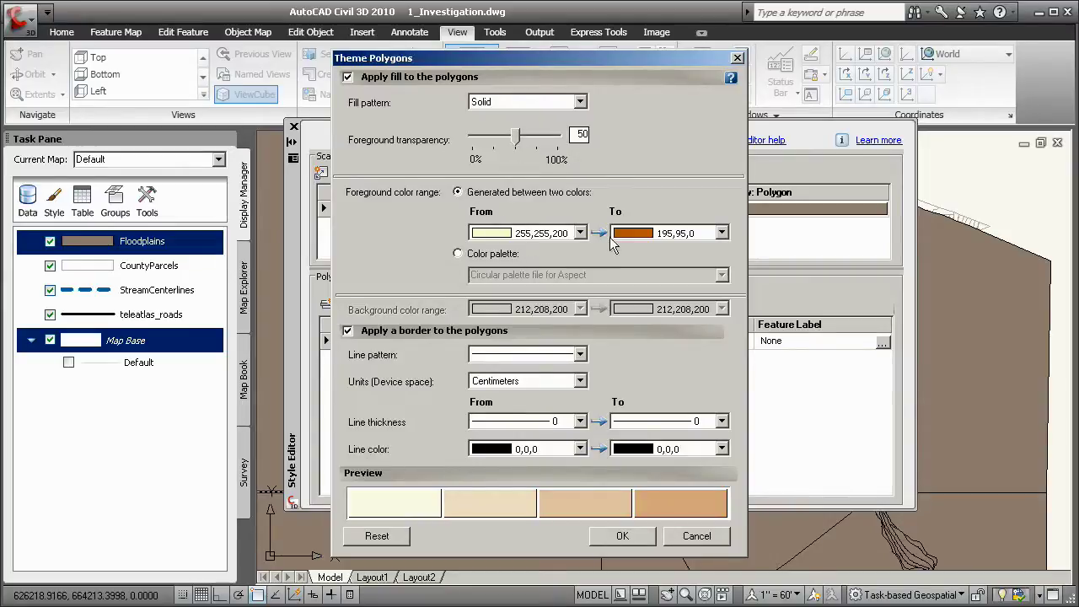
left_click(619, 537)
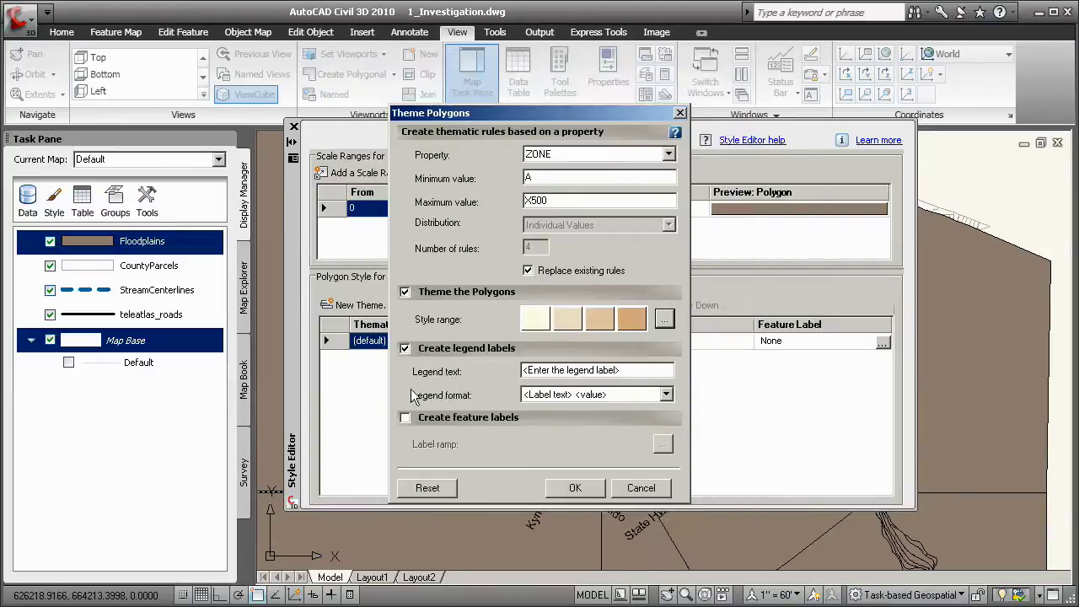
Step: Add feature labels showing the ZONE property to the floodplain theme, apply the theme and close the Style Editor
left_click(405, 418)
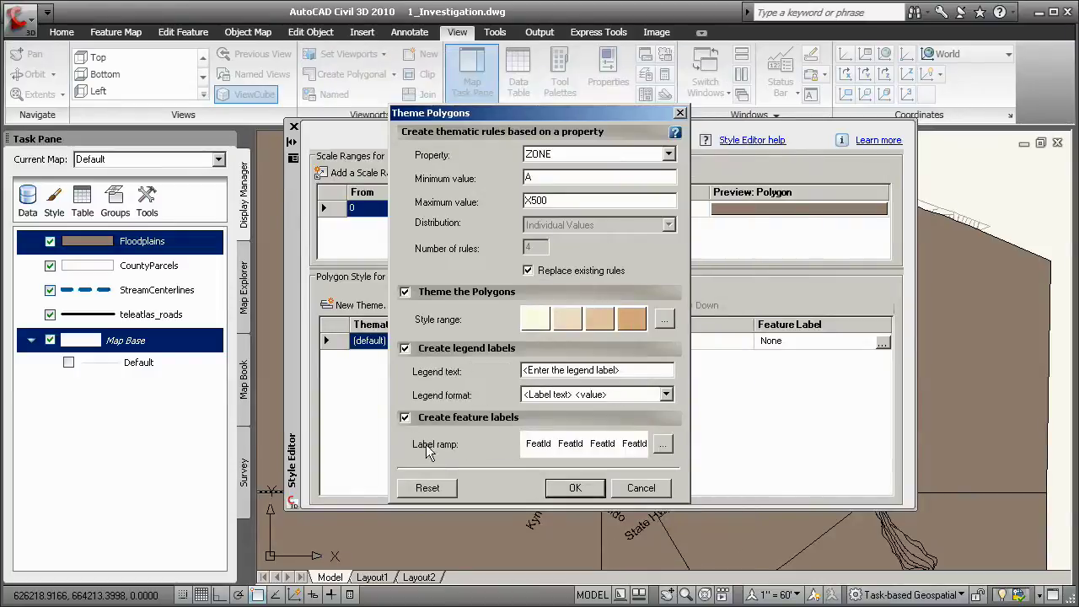
left_click(663, 446)
left_click(582, 146)
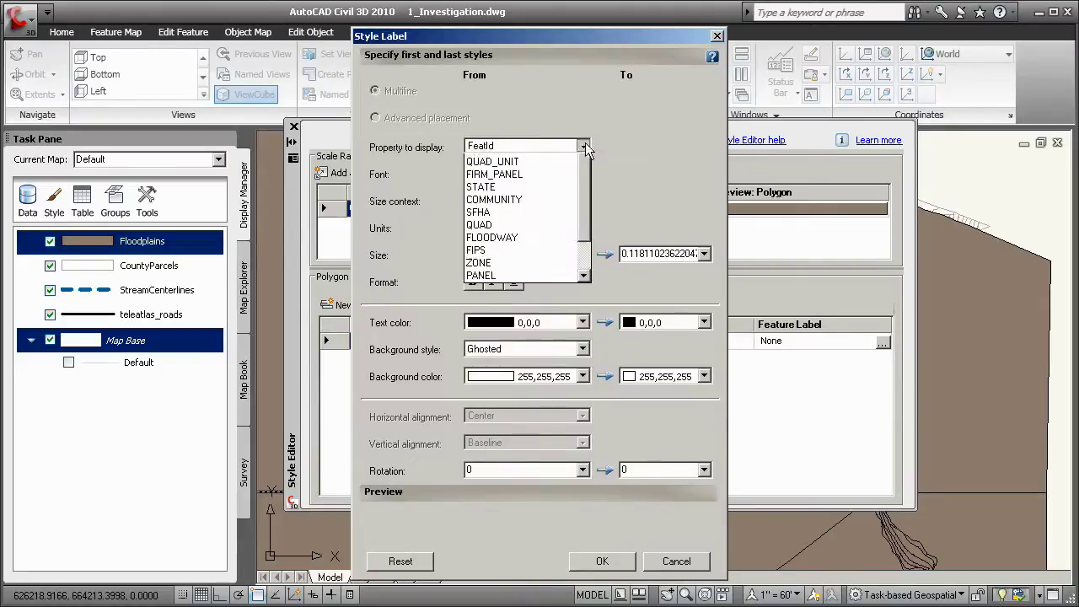
left_click_drag(584, 174, 585, 200)
left_click(525, 247)
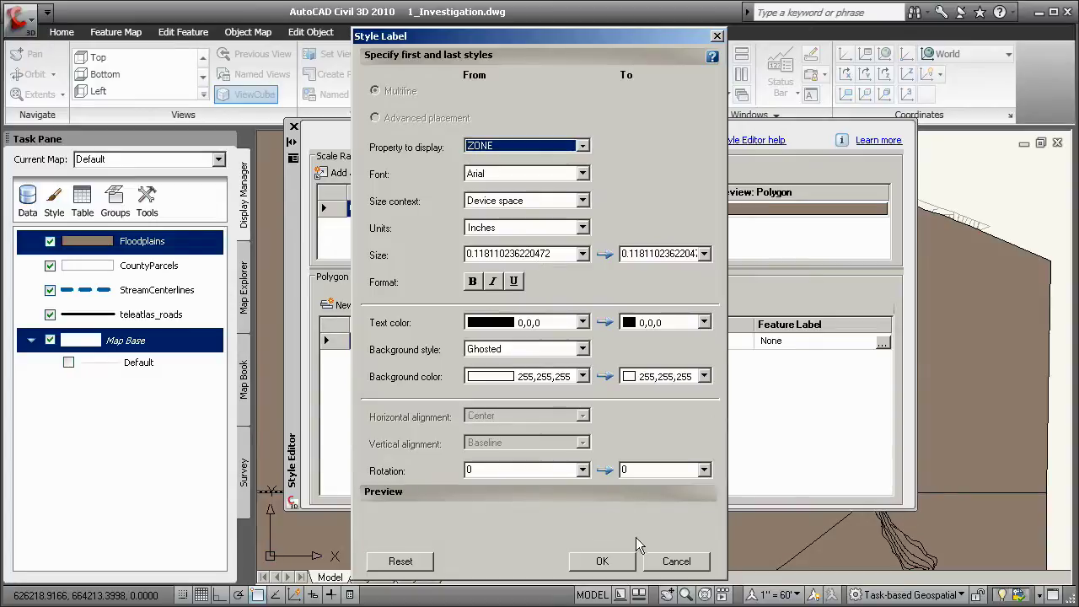
left_click(602, 562)
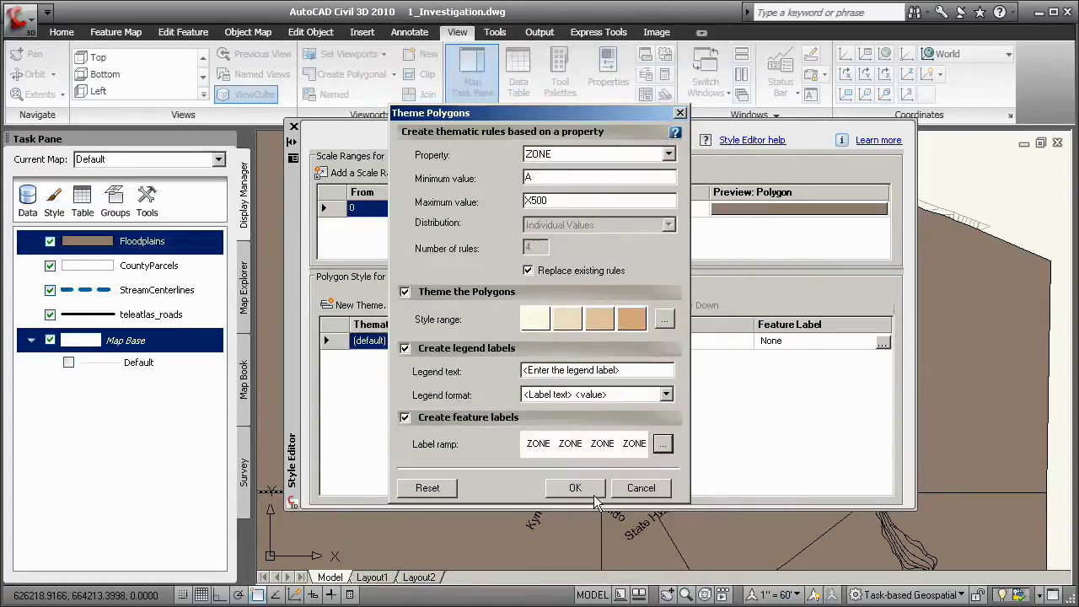
left_click(575, 488)
left_click(293, 127)
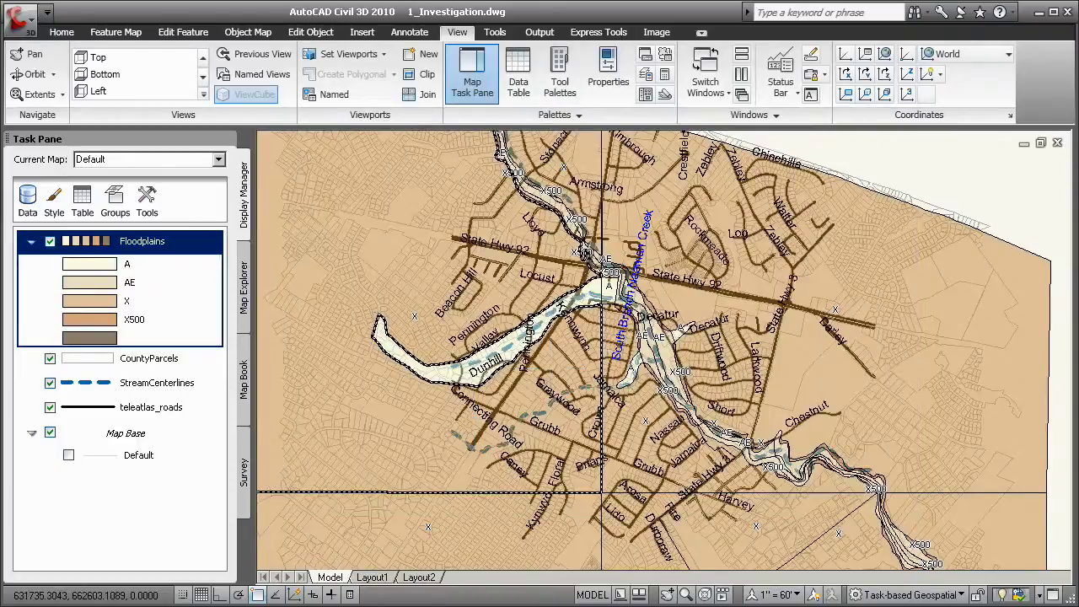
Step: Examine the themed floodplain zones around South Branch Naaman Creek, select the large polygon east of the creek, and clear the selection
scroll(601, 492, "down", 3)
scroll(587, 520, "up", 1)
scroll(617, 357, "up", 4)
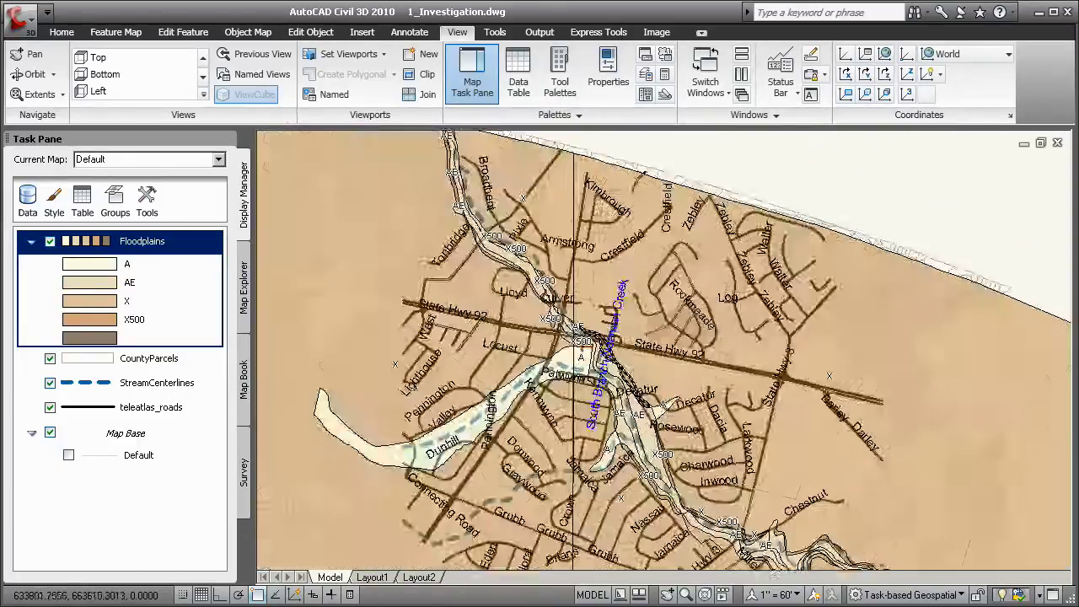
middle_click_drag(567, 412, 601, 413)
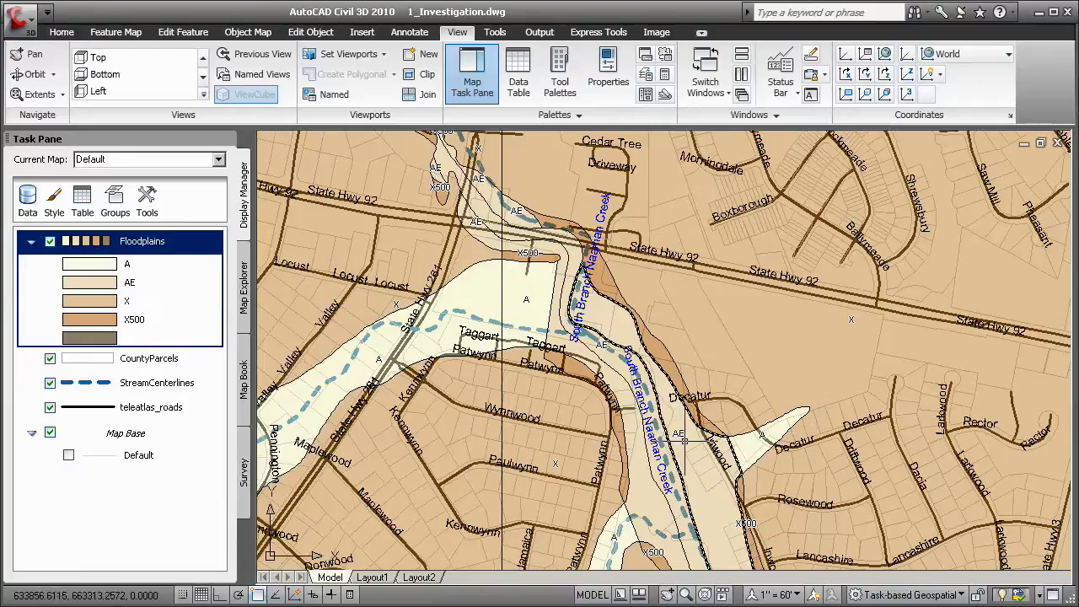
left_click(837, 339)
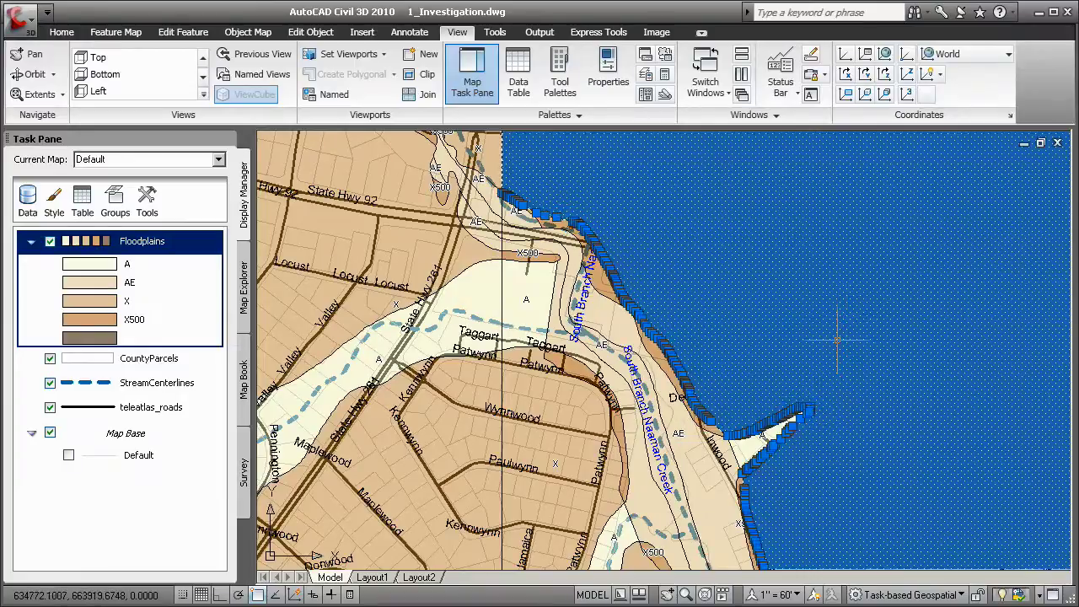
key("Escape")
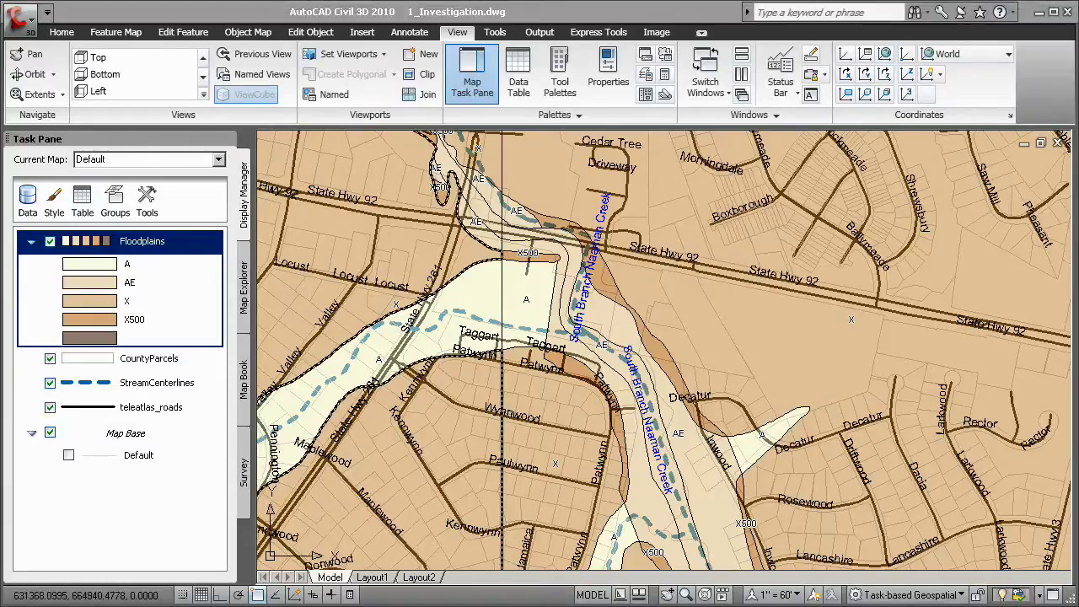
Step: Start a filter query on the Floodplains layer with the condition ZONE = 'A', picking the value from the retrieved ZONE values
right_click(171, 244)
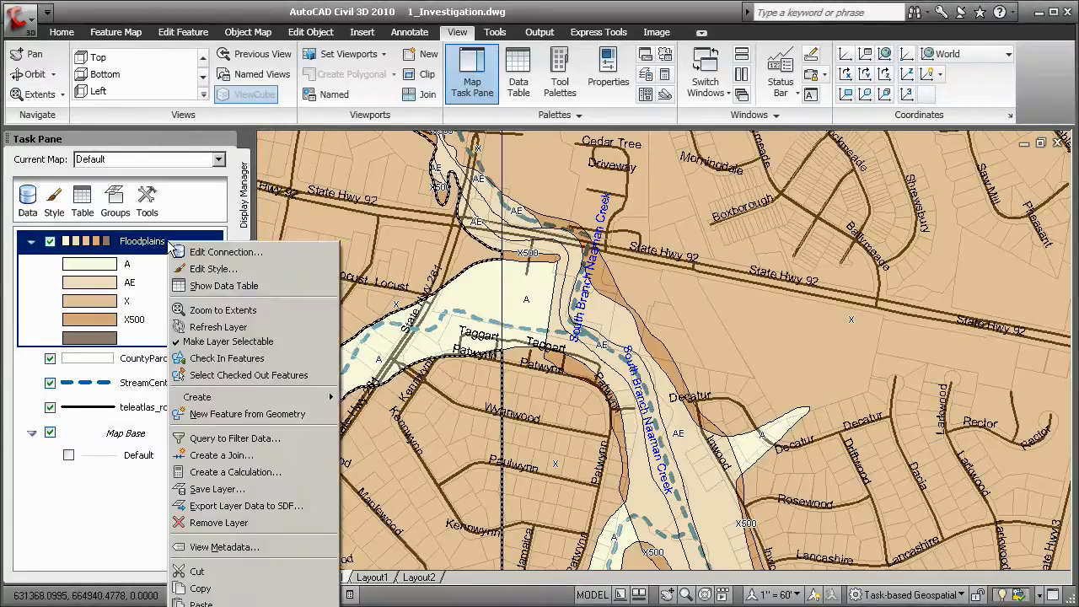
left_click(325, 437)
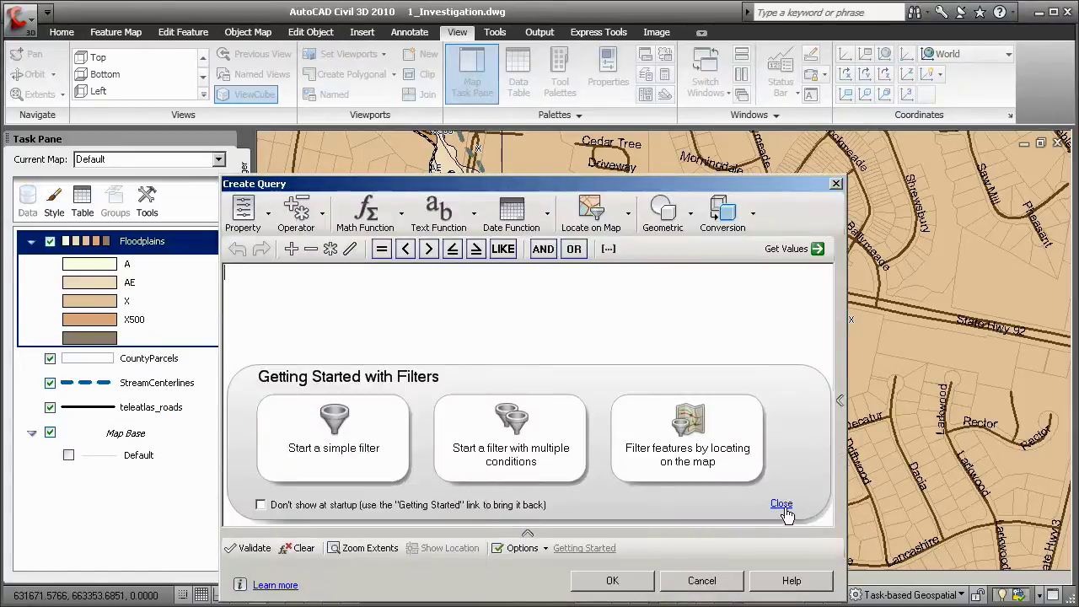
left_click(781, 504)
left_click_drag(522, 187, 552, 141)
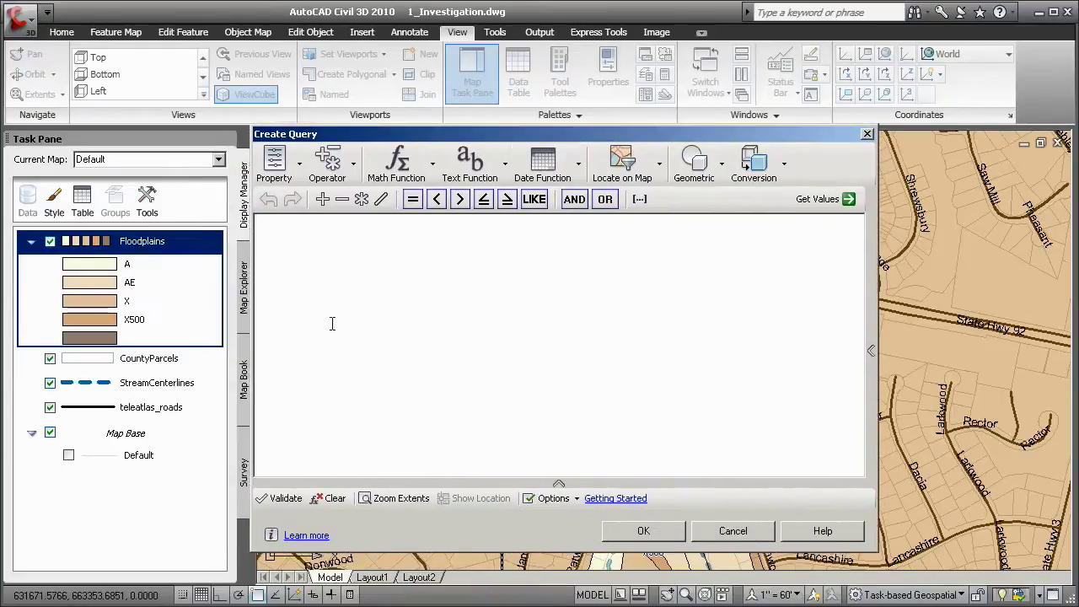
left_click(299, 165)
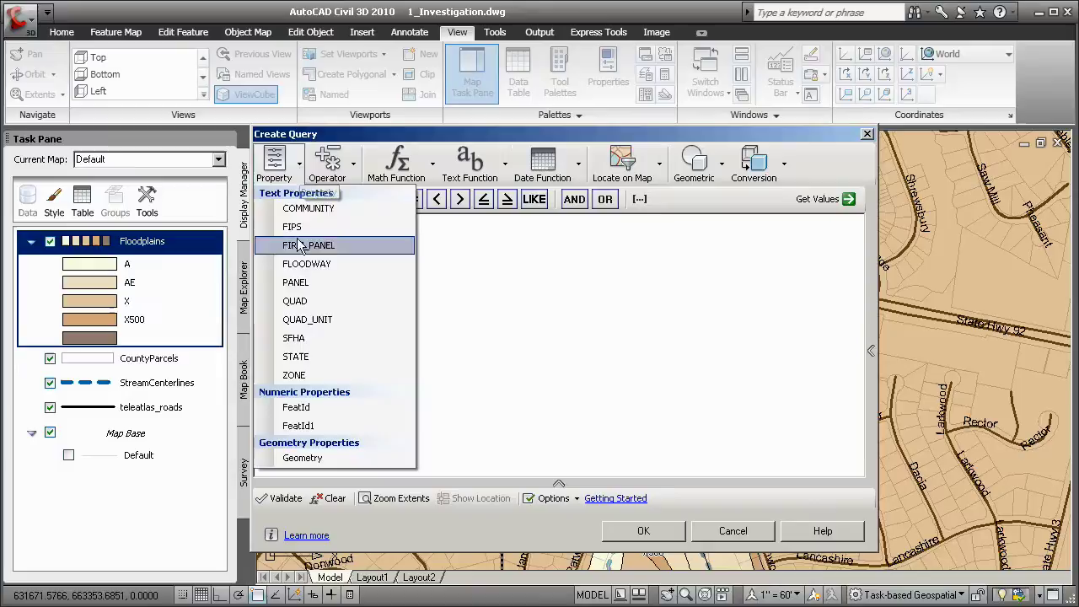
left_click(339, 375)
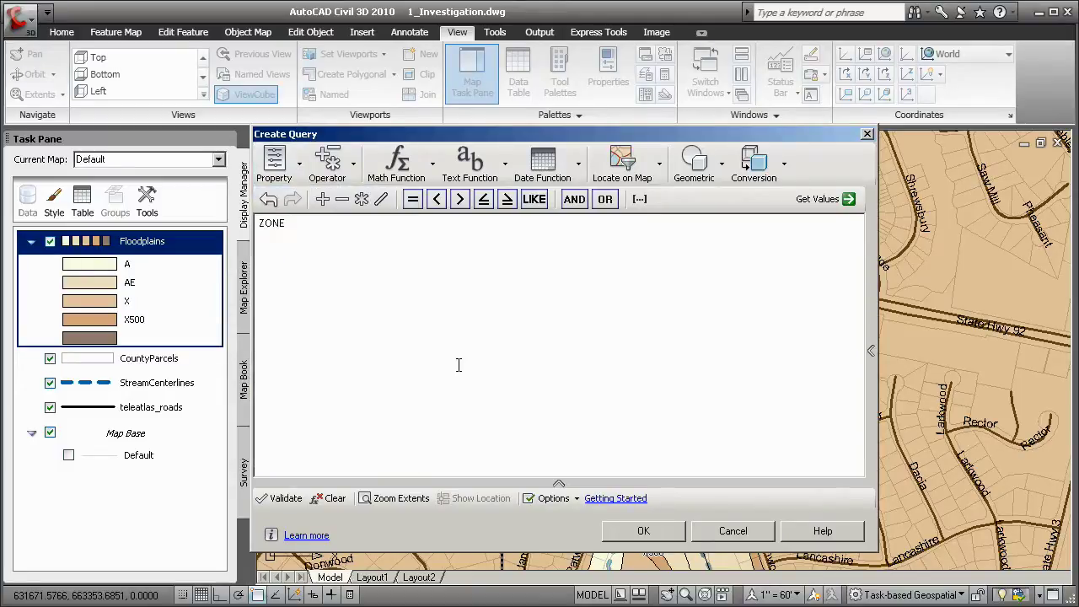
left_click(412, 199)
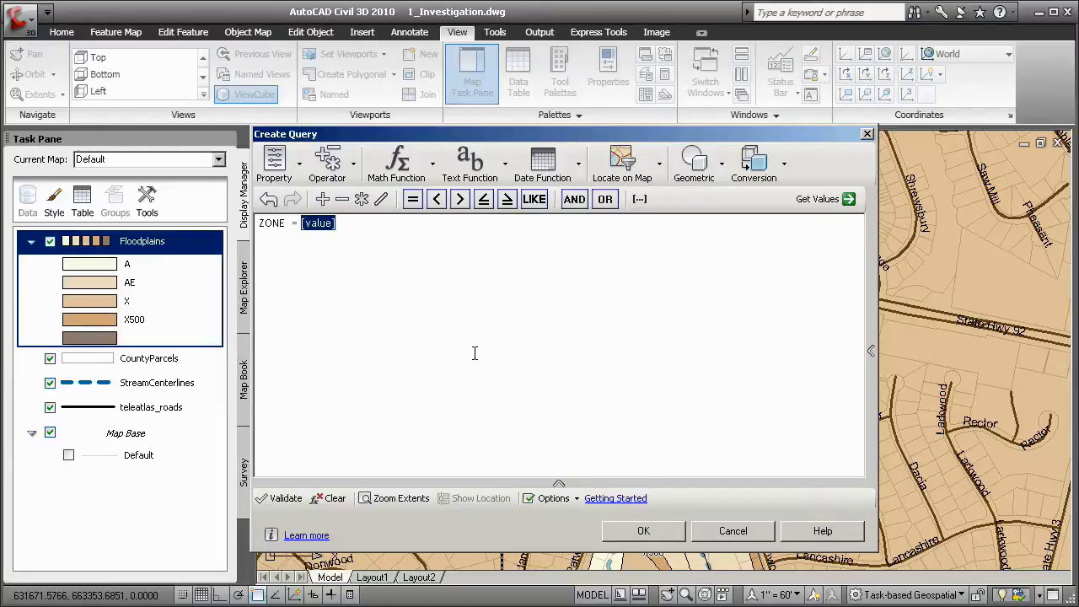
left_click(838, 199)
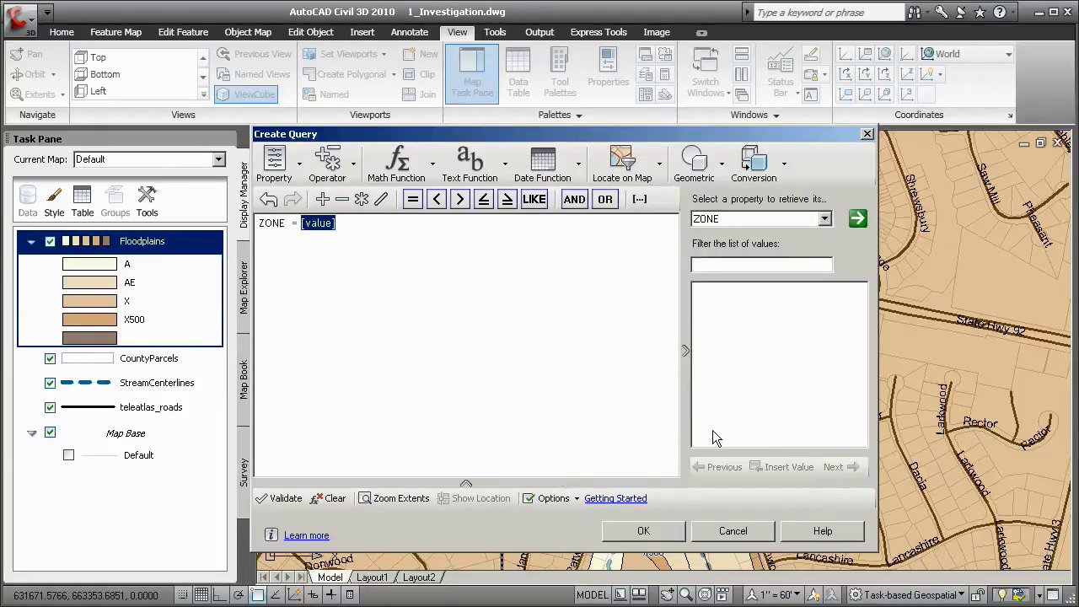
left_click(856, 218)
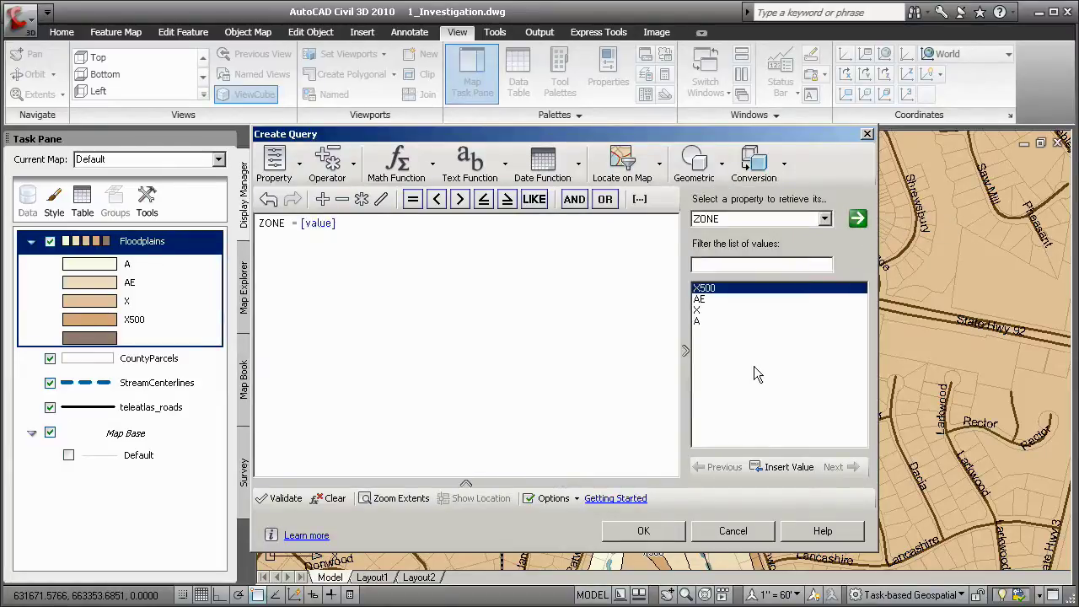
left_click(708, 298)
left_click(707, 321)
left_click(786, 468)
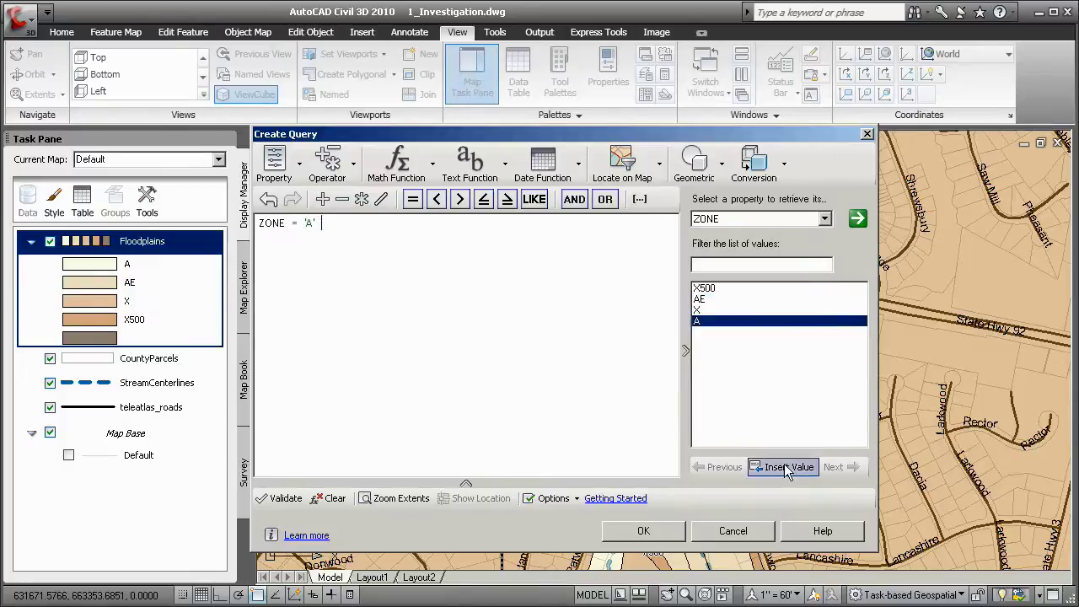
Step: Extend the floodplain filter with OR ZONE = 'AE' and apply the query
left_click(605, 200)
left_click(275, 165)
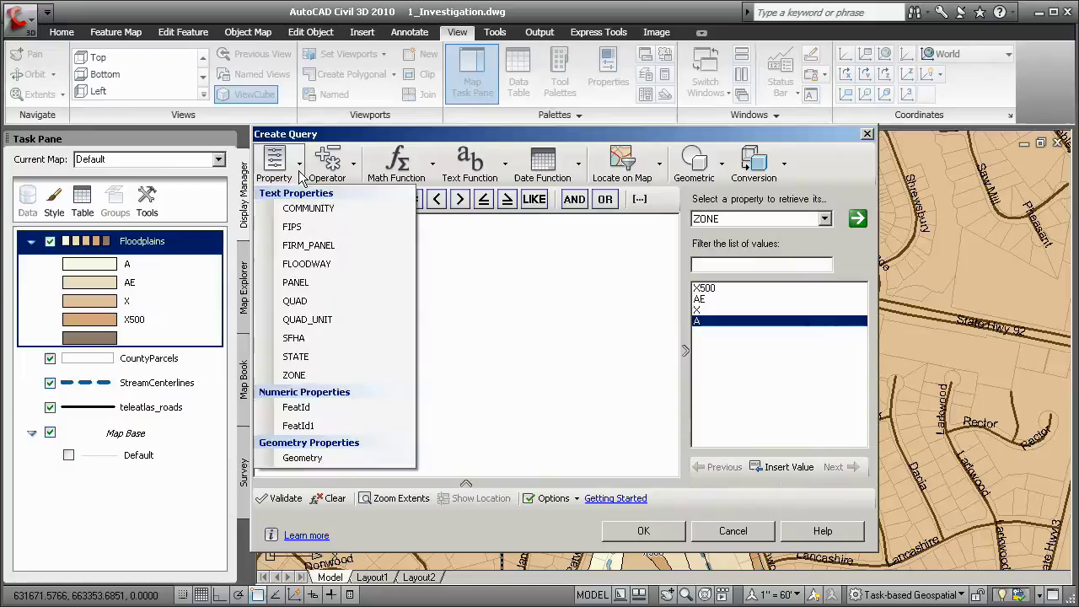
left_click(325, 376)
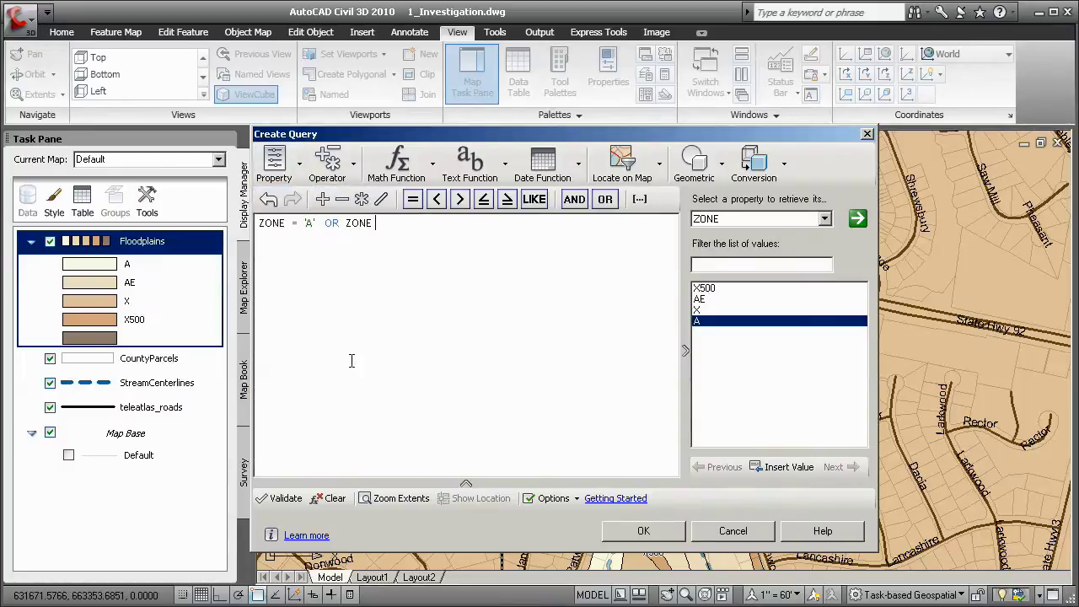
left_click(412, 202)
left_click(728, 299)
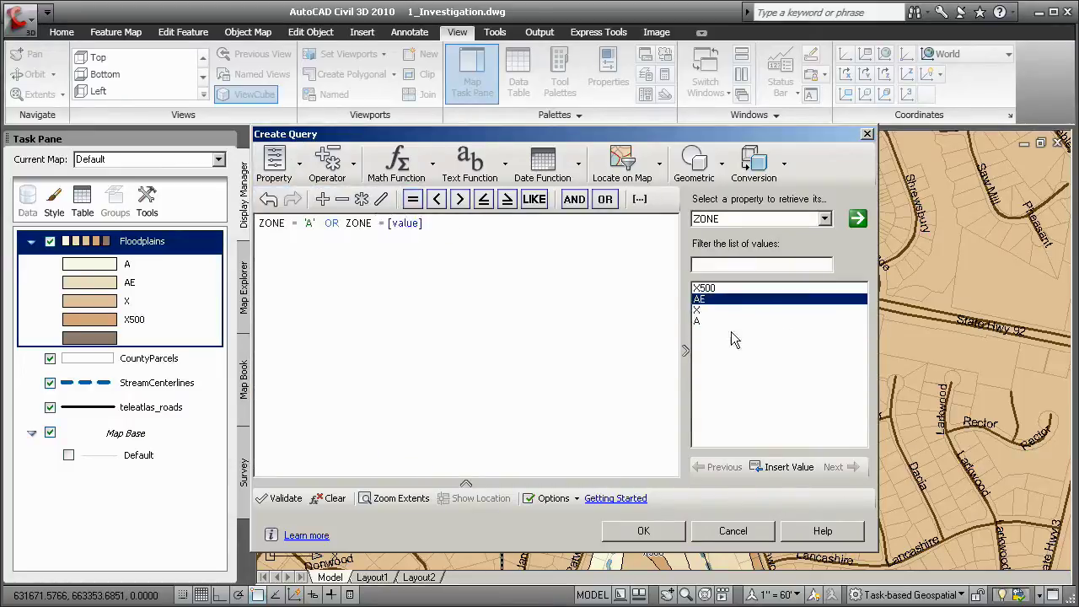
left_click(783, 466)
left_click(644, 532)
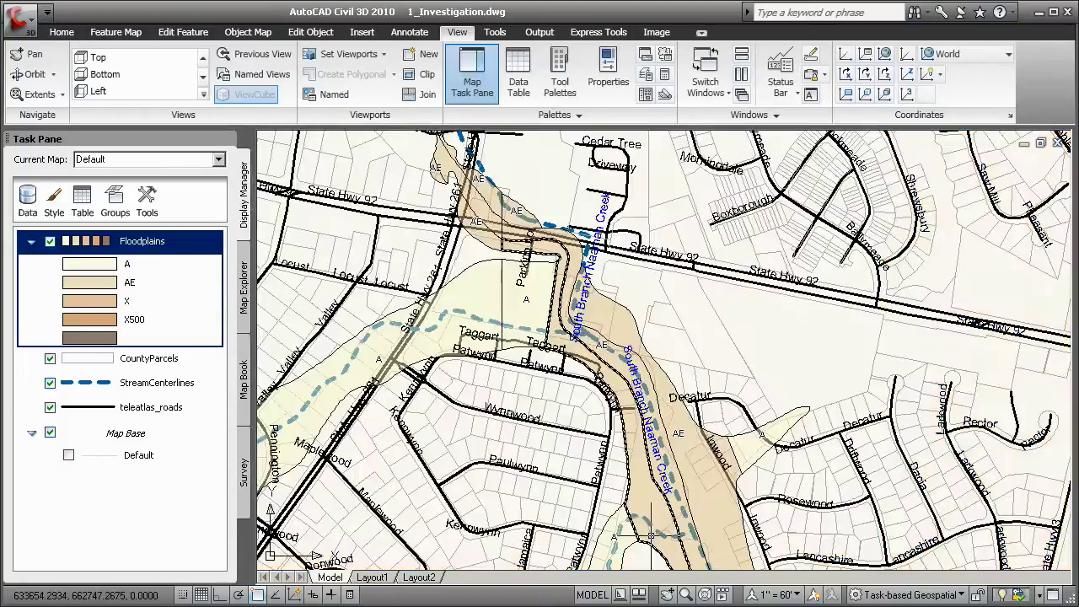
Step: Start a feature overlay analysis of type Intersect with CountyParcels polygons as the source and Floodplains polygons as the overlay
scroll(543, 434, "down", 1)
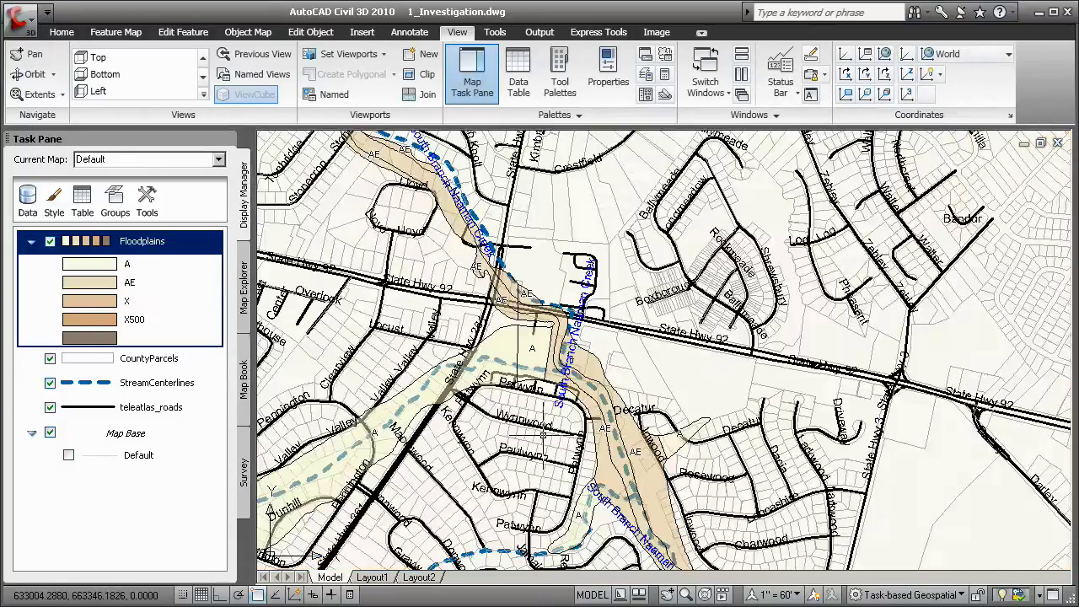
scroll(544, 434, "down", 2)
middle_click_drag(541, 439, 521, 278)
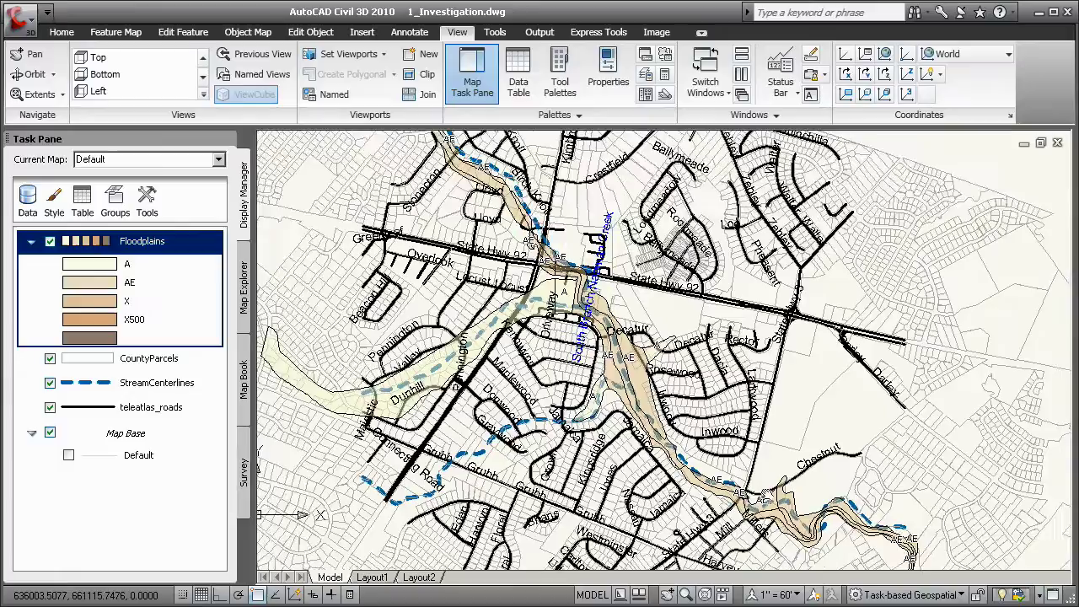
scroll(611, 310, "up", 3)
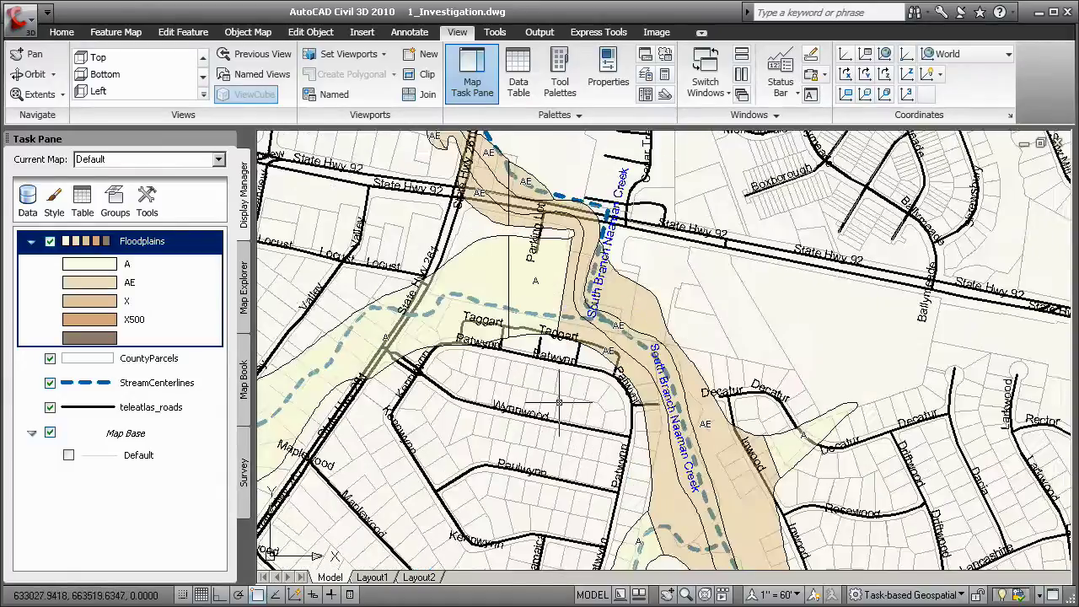
middle_click_drag(548, 405, 580, 405)
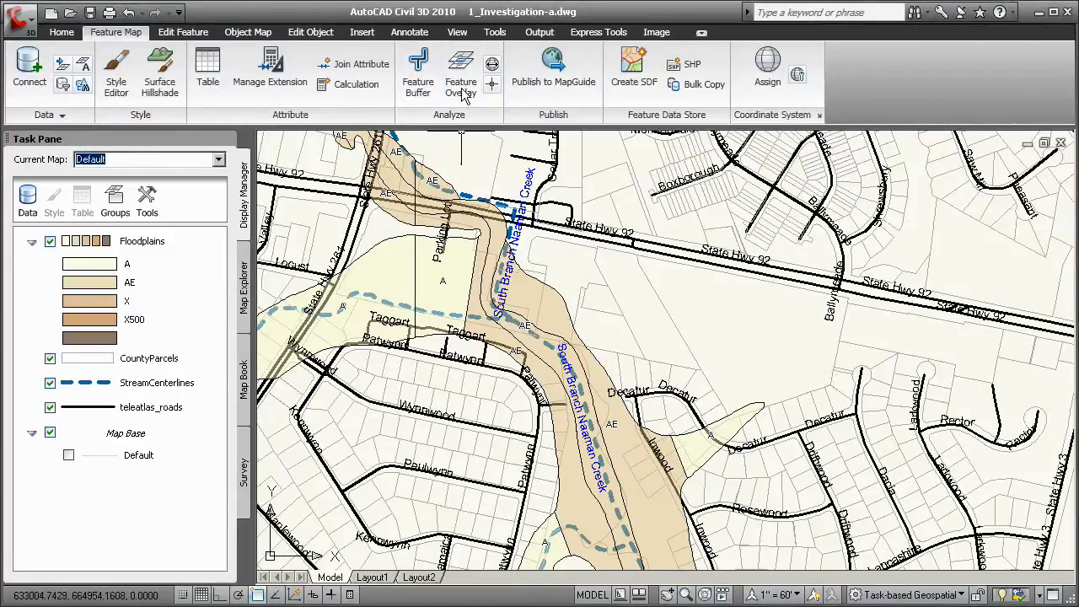
left_click(460, 76)
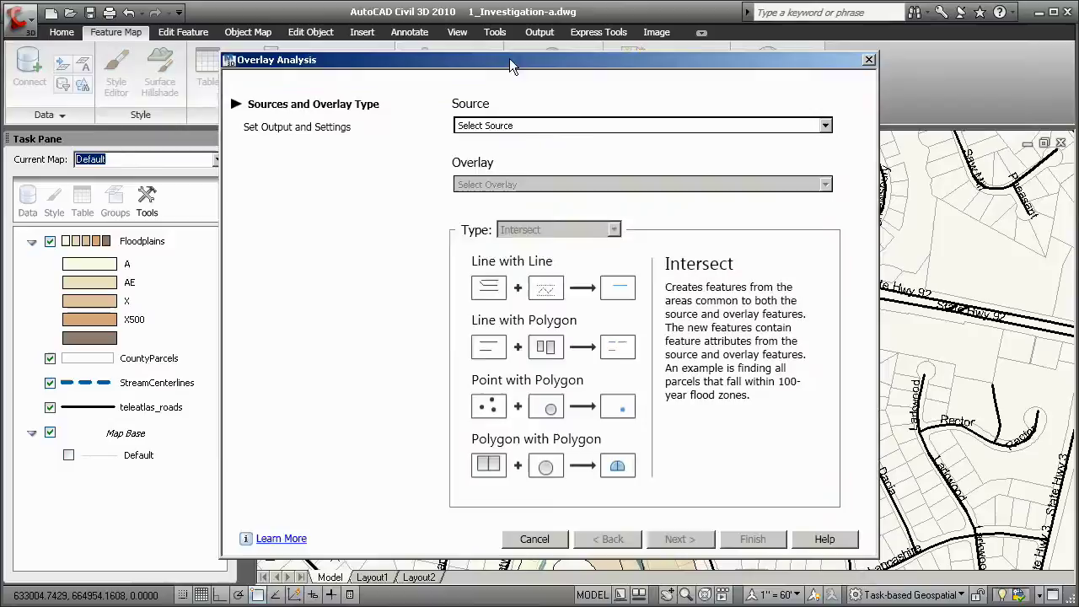
left_click(641, 125)
left_click(596, 155)
left_click(825, 184)
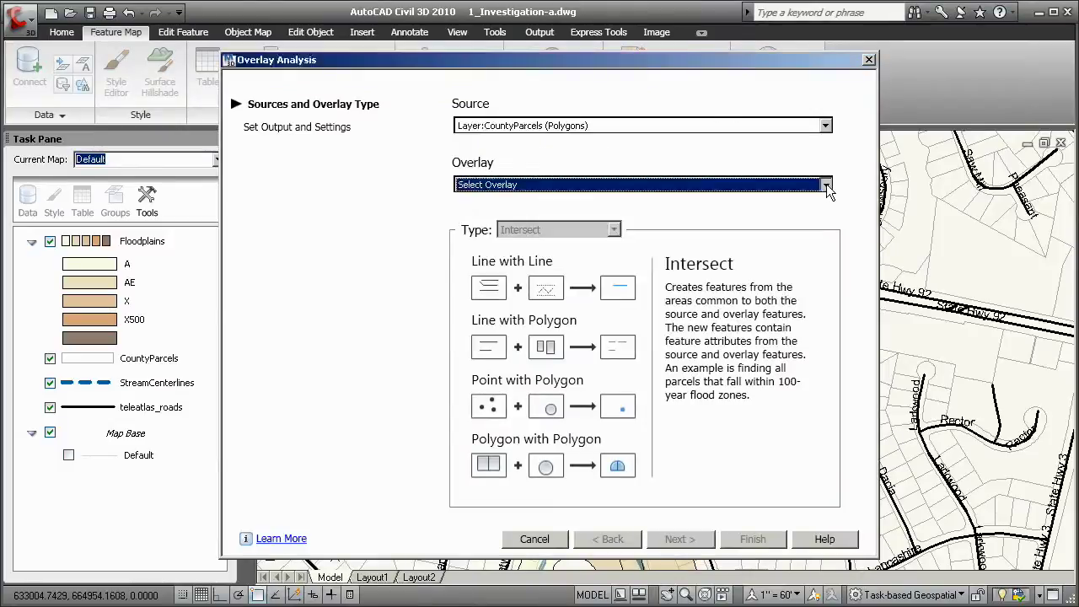
left_click(578, 229)
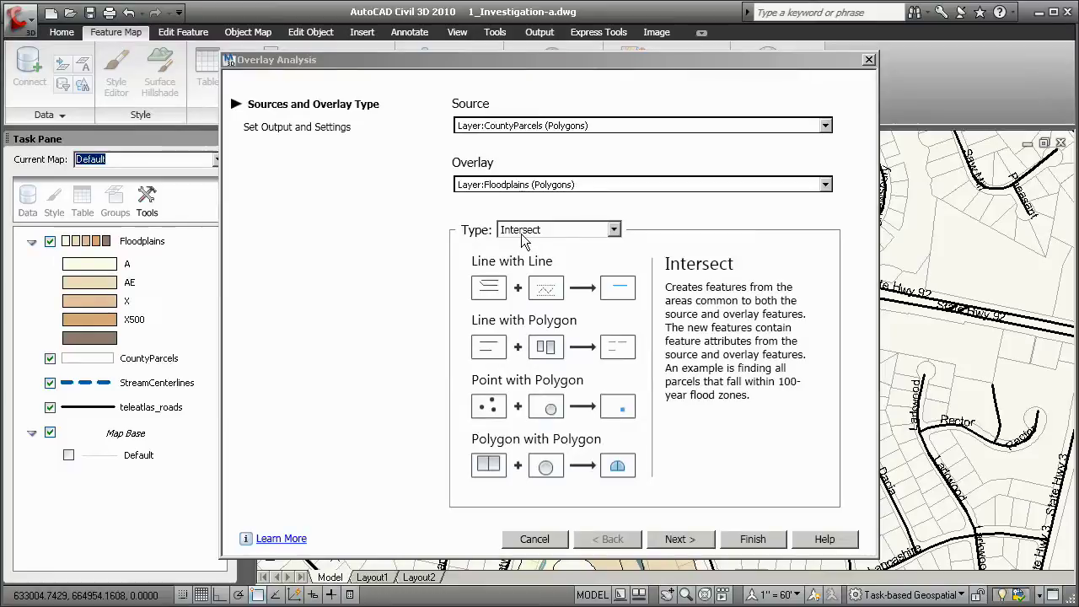
Step: Name the overlay's output file CountyParcels-Flood_Intersect.sdf and its layer CountyParcels-Flood_Intersect
left_click(693, 543)
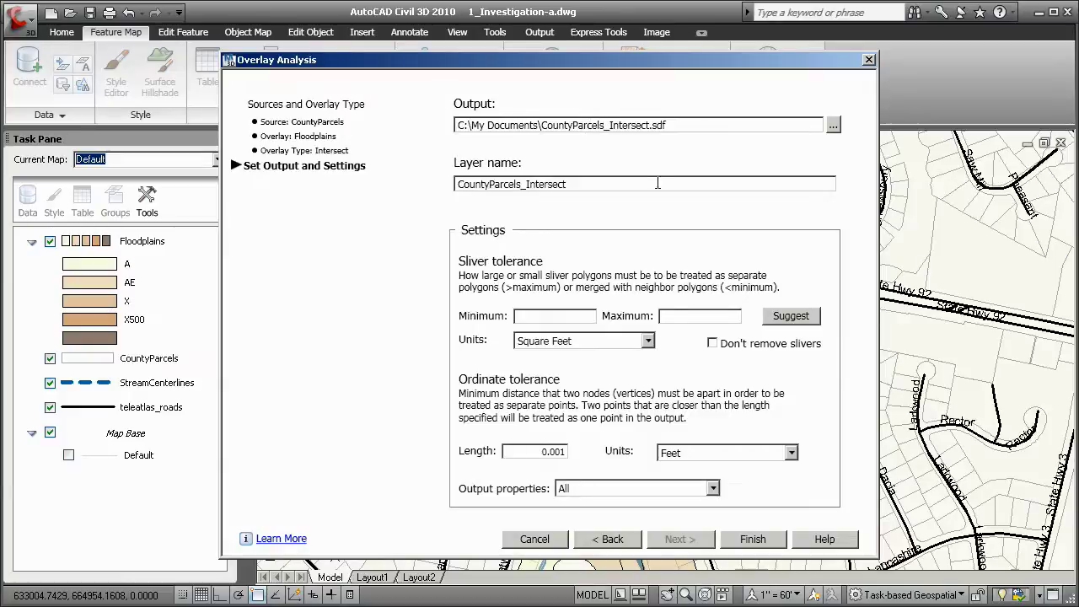
type("-Flood")
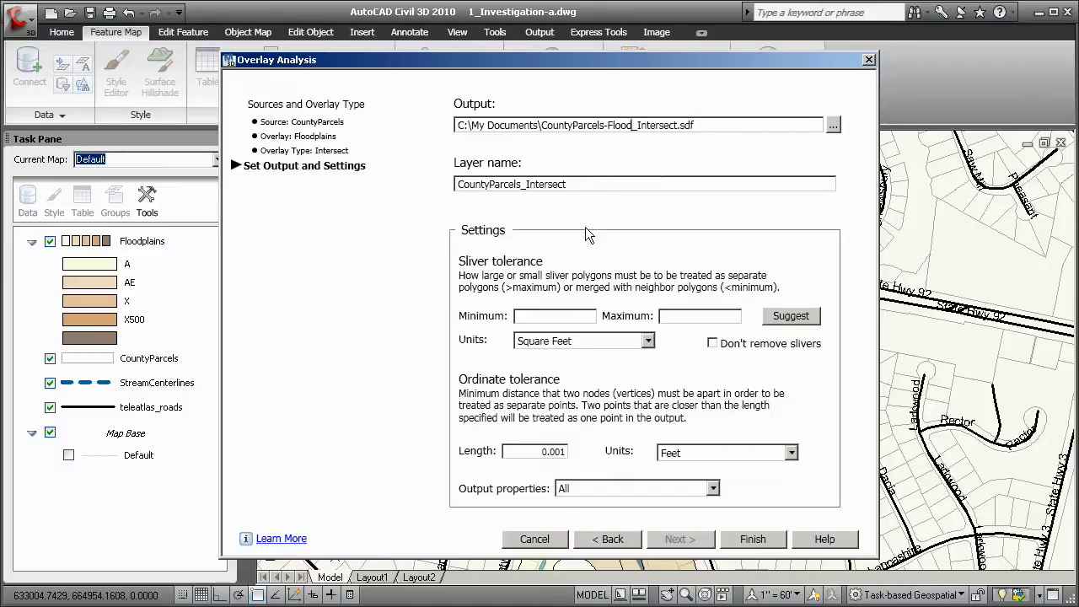
type("-Flood")
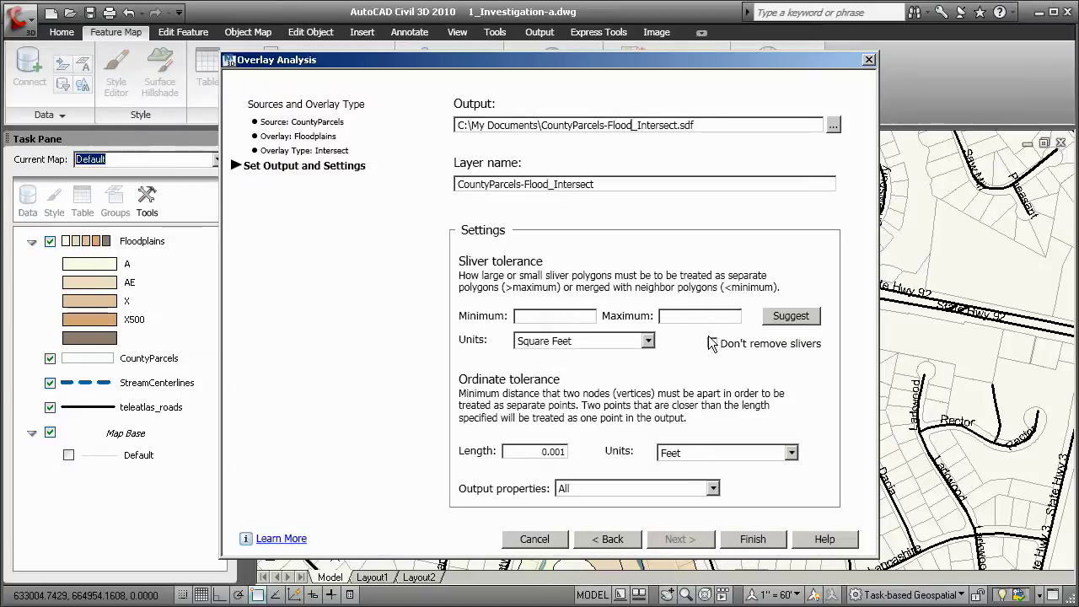
Step: Use the suggested sliver tolerances with an ordinate tolerance of 0.0001 feet and run the overlay analysis
left_click(784, 316)
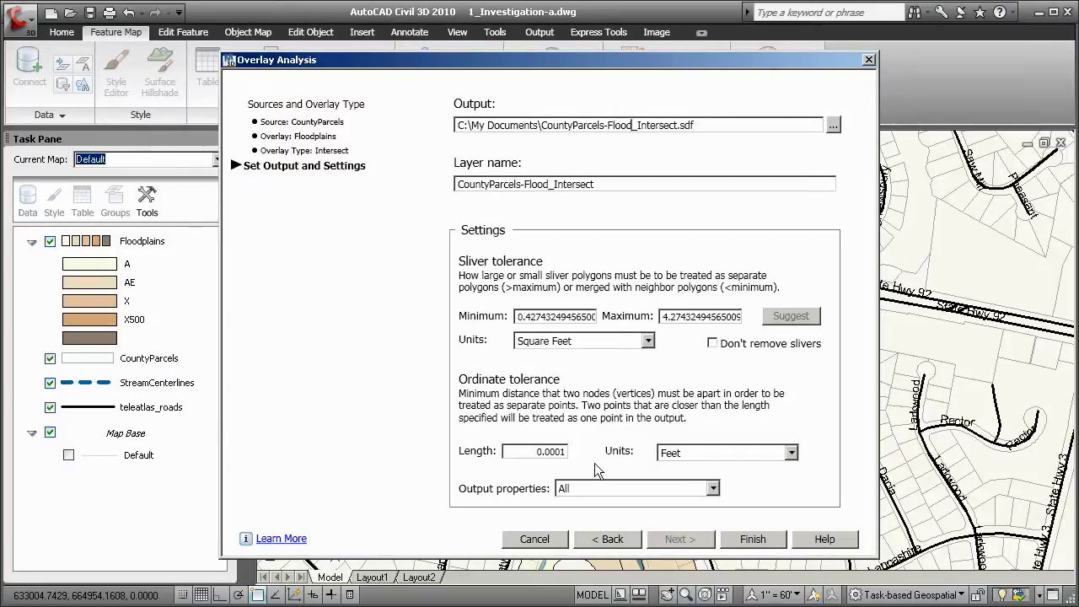
left_click(747, 539)
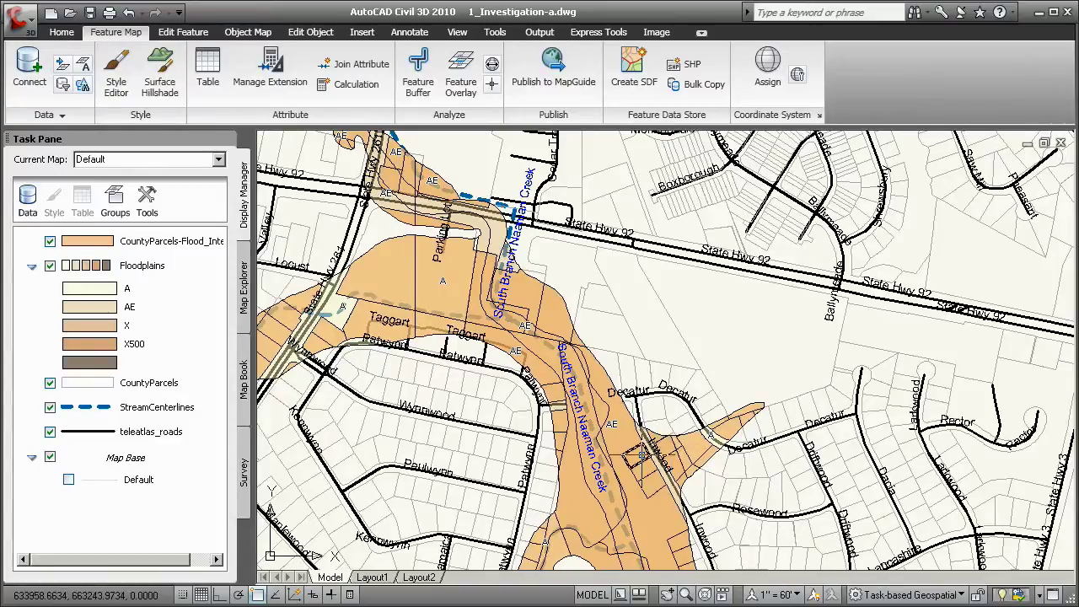
scroll(671, 337, "down", 3)
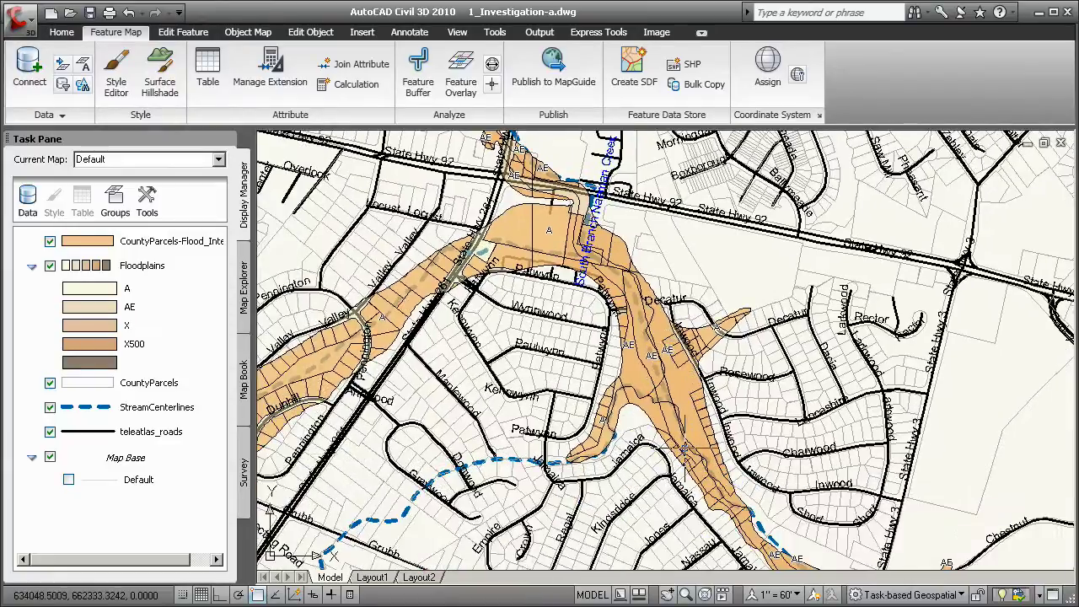
Step: Select one intersected parcel in the AE floodplain beside Inwood, near Lancashire, and show its record in the data table
middle_click_drag(320, 556, 290, 495)
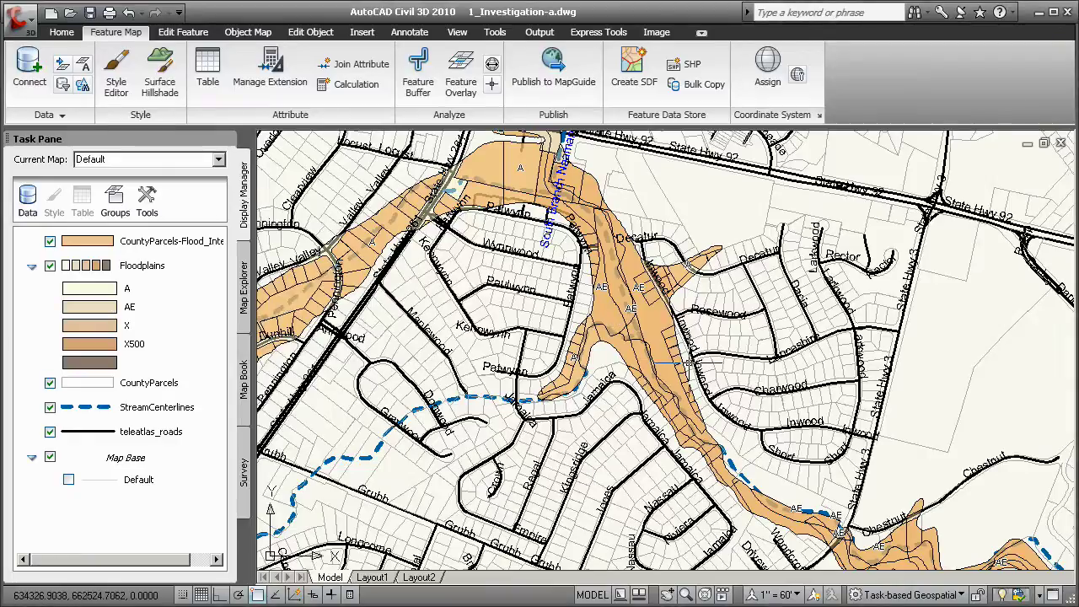
scroll(689, 363, "up", 5)
scroll(689, 362, "up", 2)
left_click(626, 282)
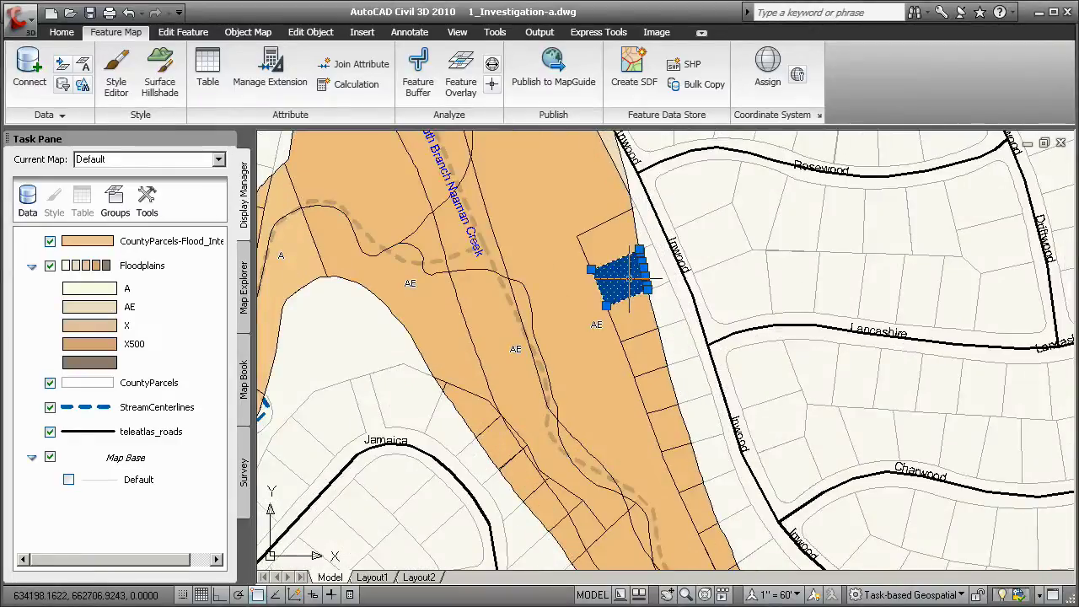
right_click(632, 286)
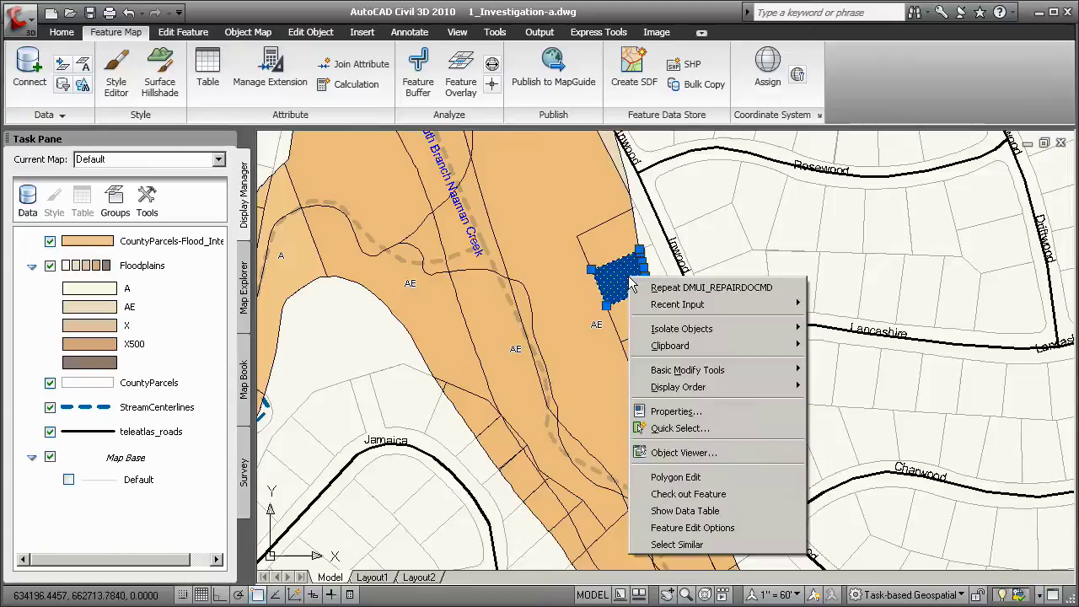
left_click(752, 510)
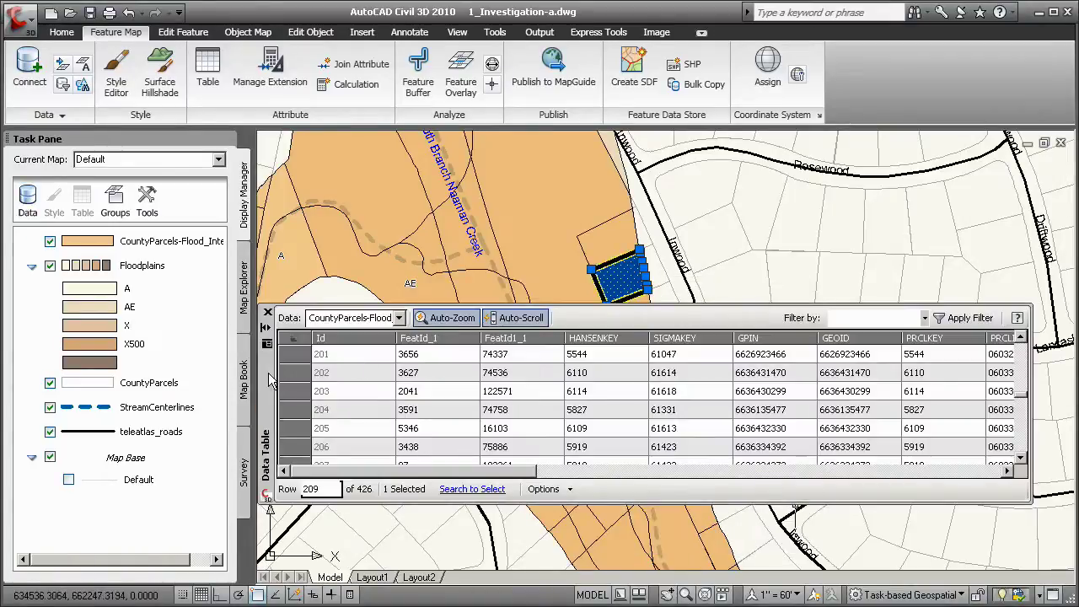
Step: Move and enlarge the data table, and examine the selected parcel's combined parcel and floodplain attributes, including its ZONE and PANEL columns
left_click_drag(275, 382, 81, 371)
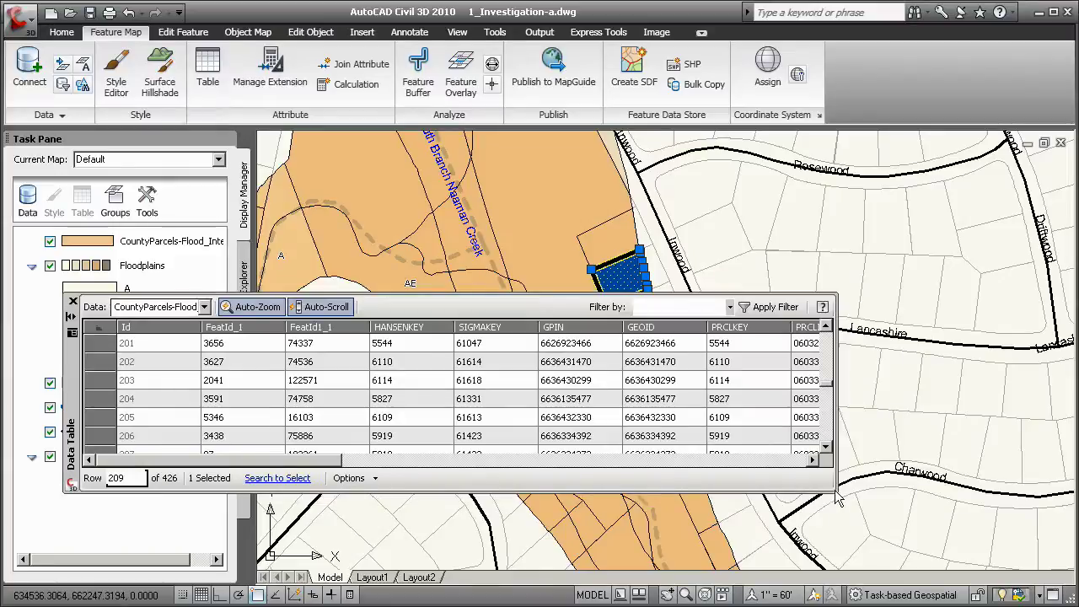
left_click_drag(836, 490, 1047, 570)
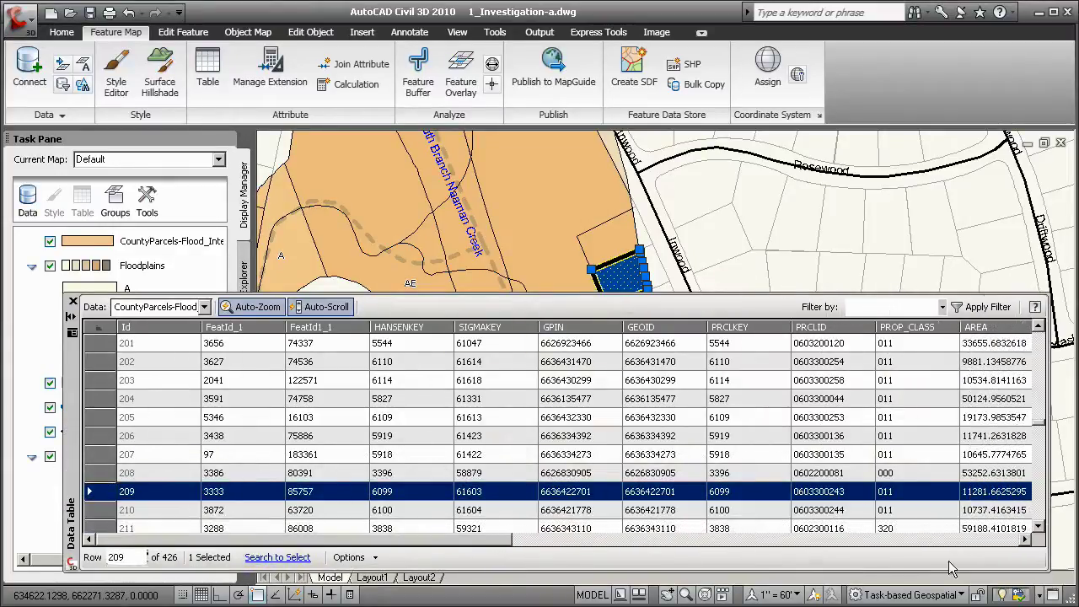
left_click_drag(483, 538, 947, 587)
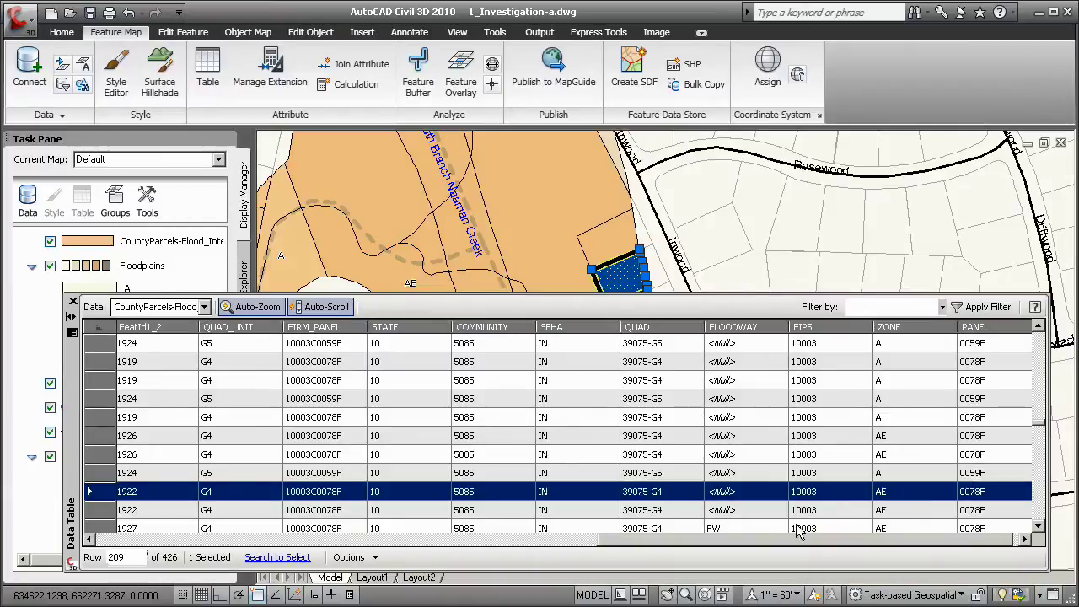
left_click_drag(797, 538, 849, 540)
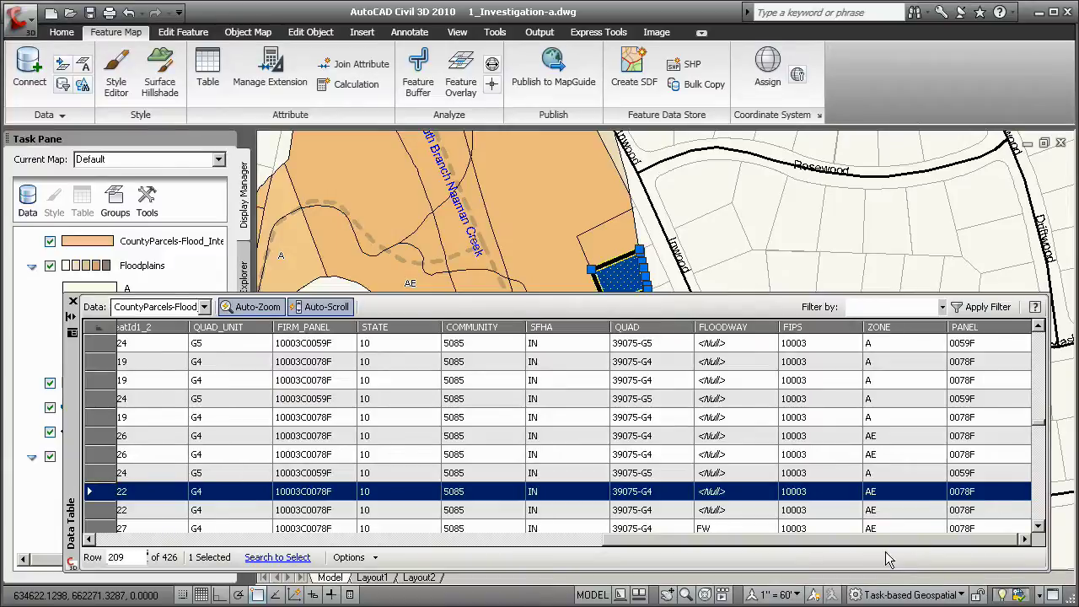
left_click_drag(877, 541, 337, 542)
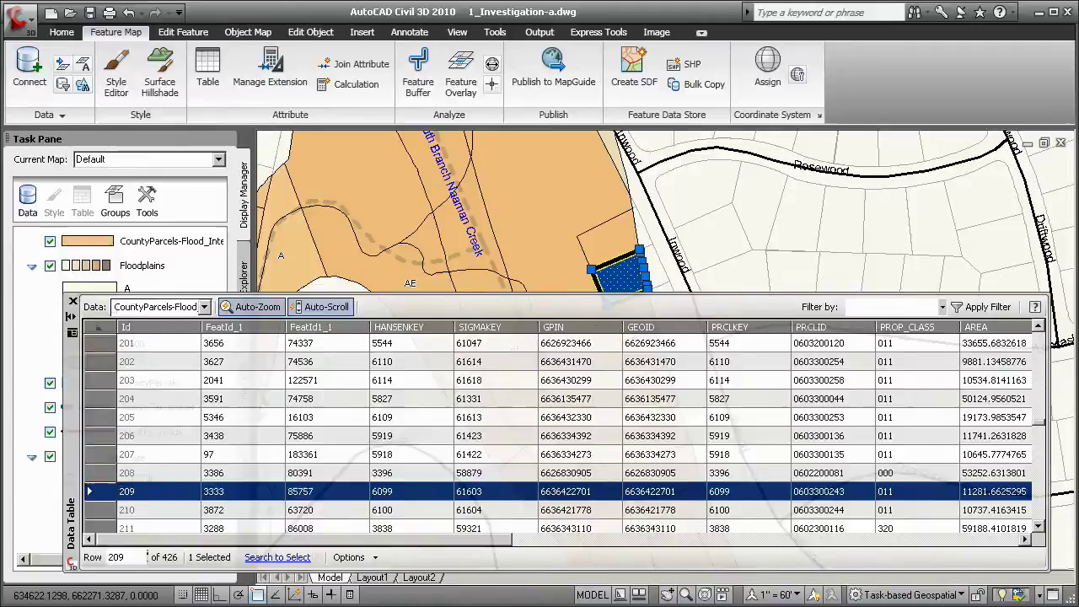